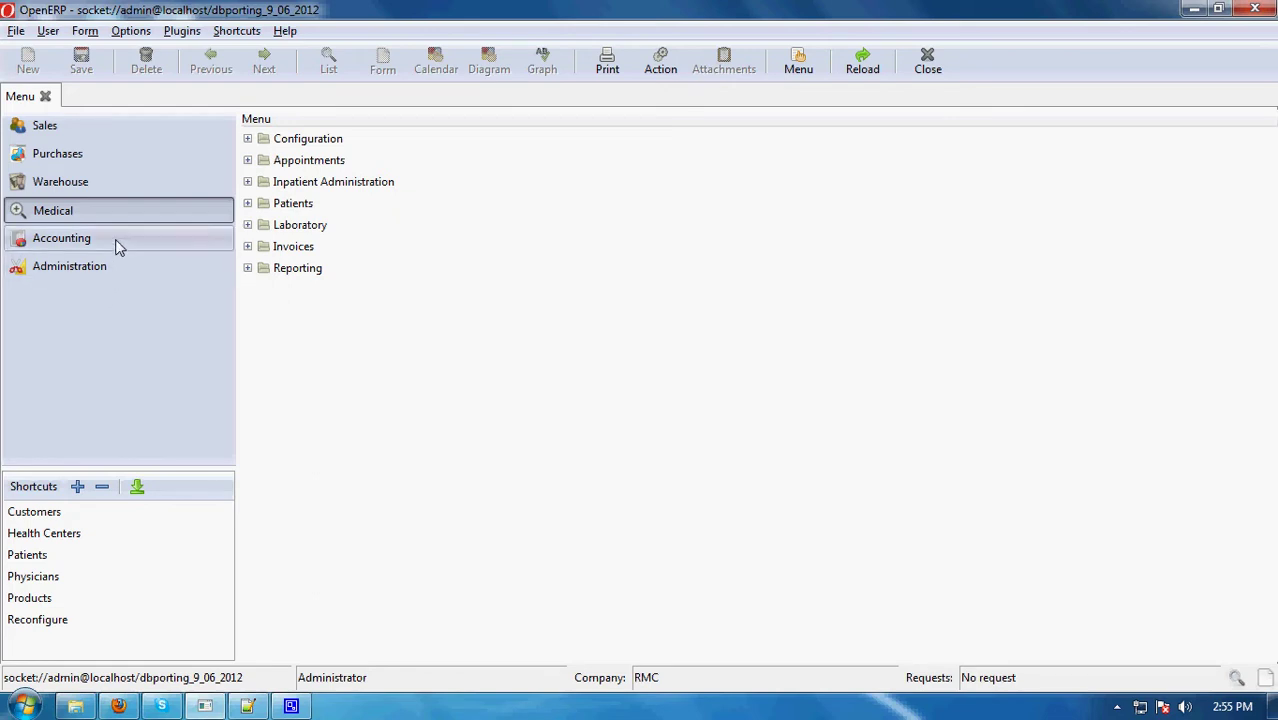
Open the Customer Invoices list in Accounting and create a new invoice
click(115, 244)
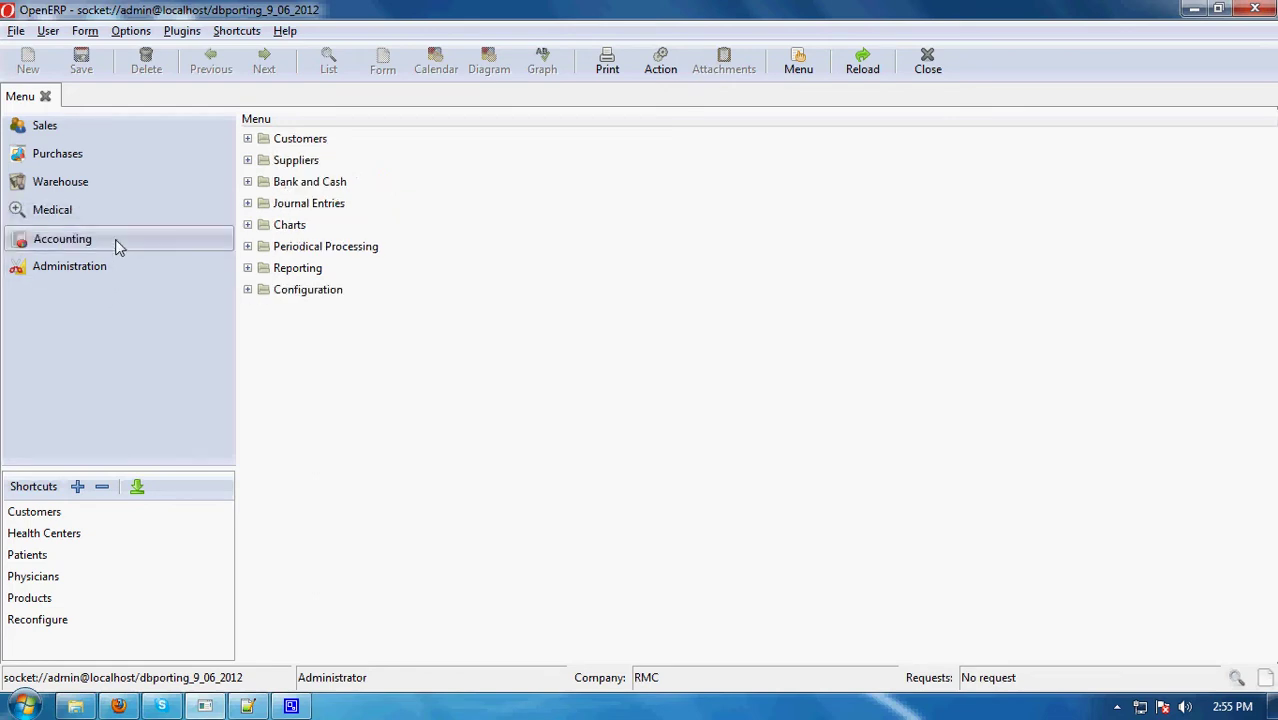
click(247, 140)
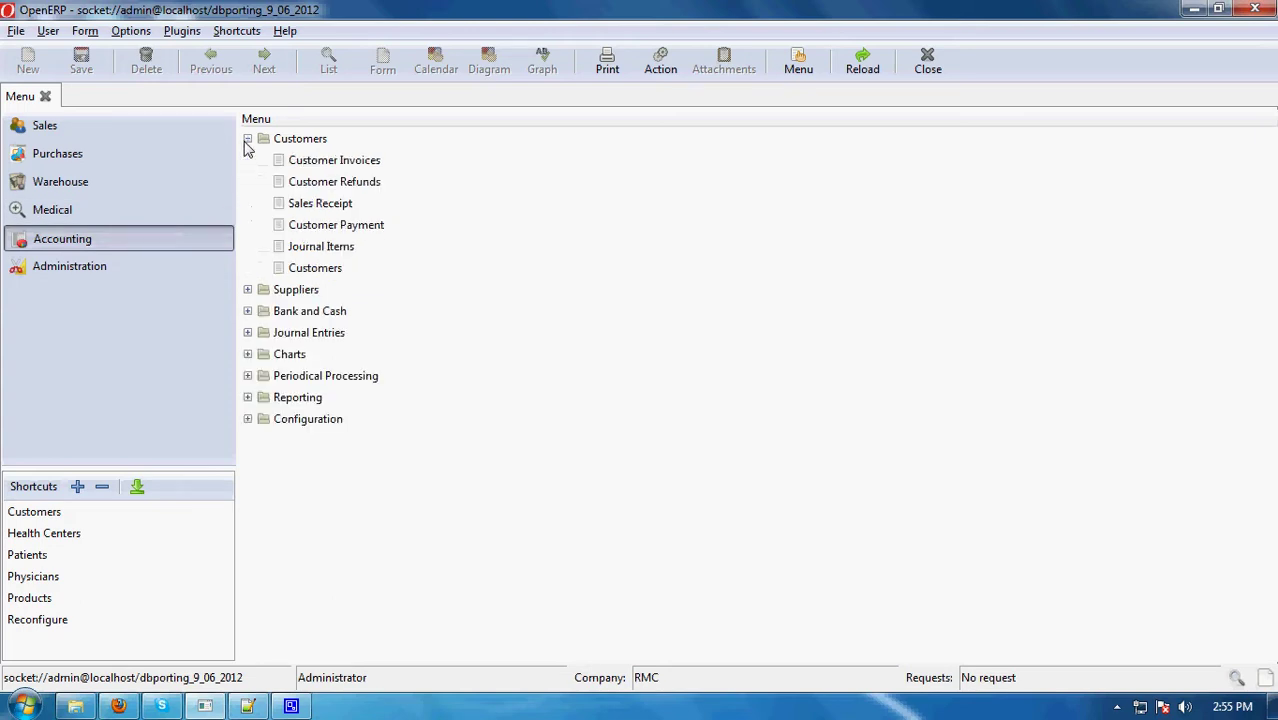
click(313, 163)
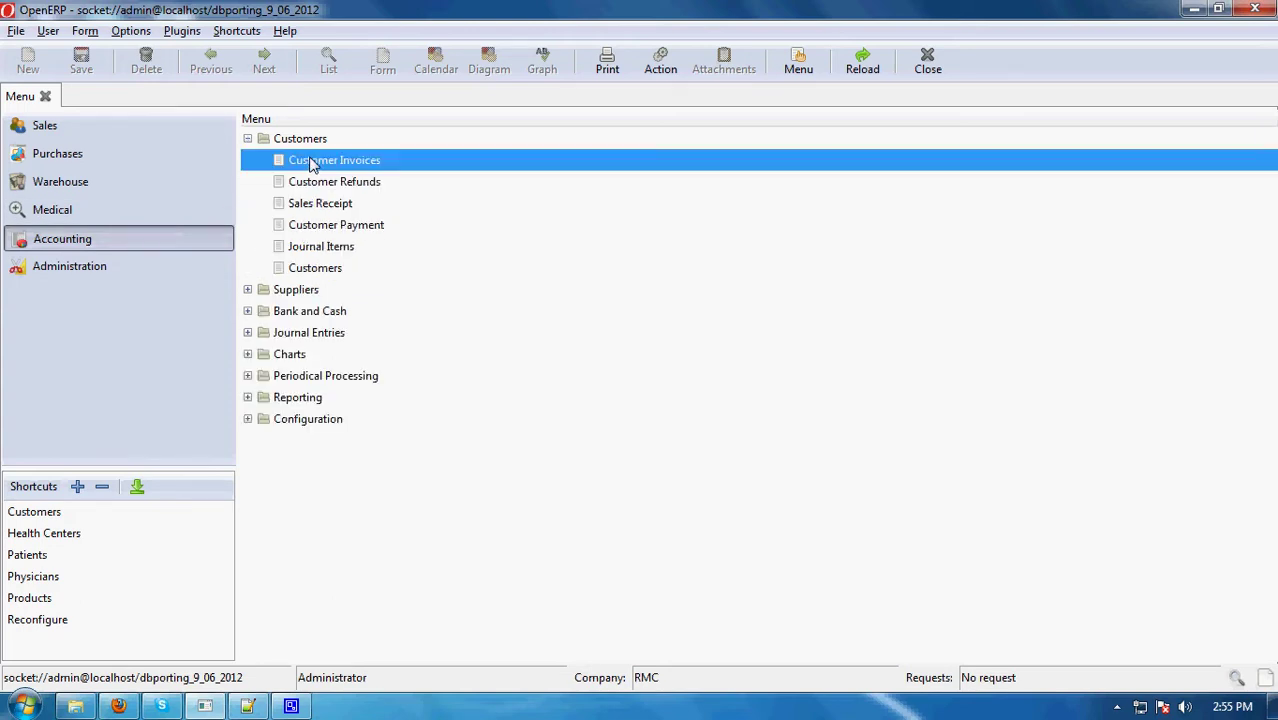
double_click(313, 163)
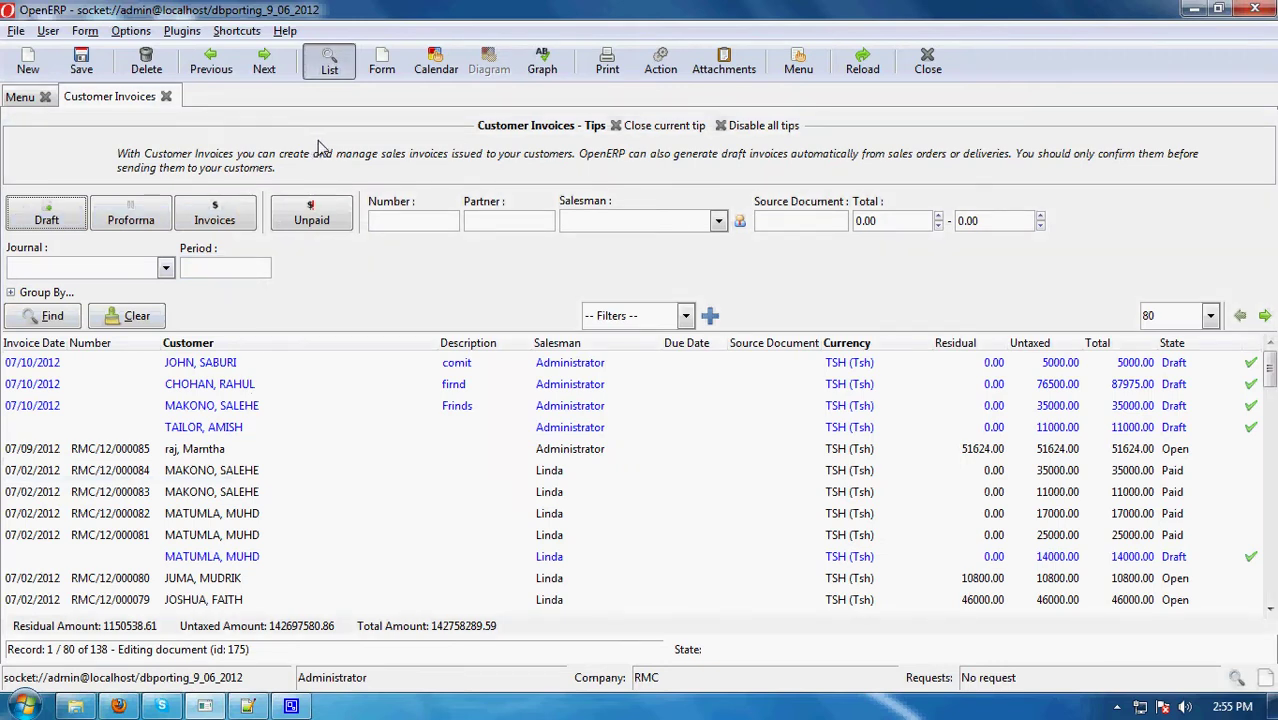
click(31, 75)
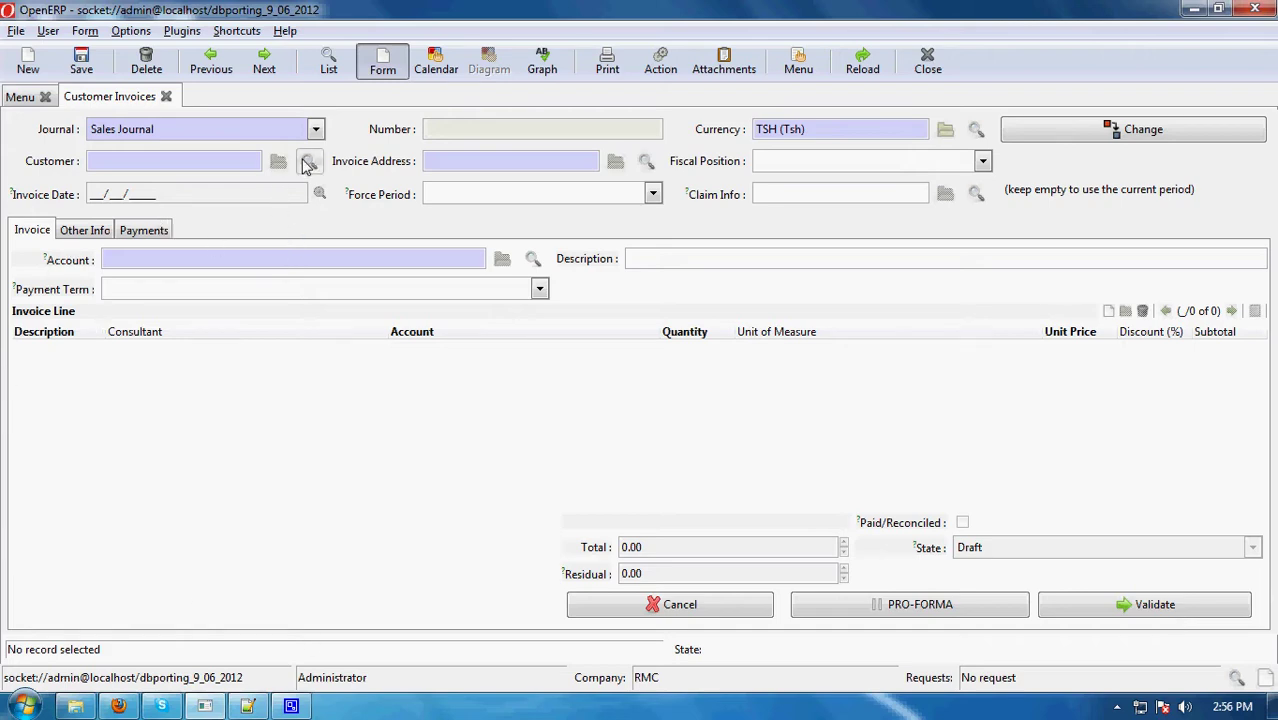
Search the customers by first name and assign the third matching record to the invoice
text(ami)
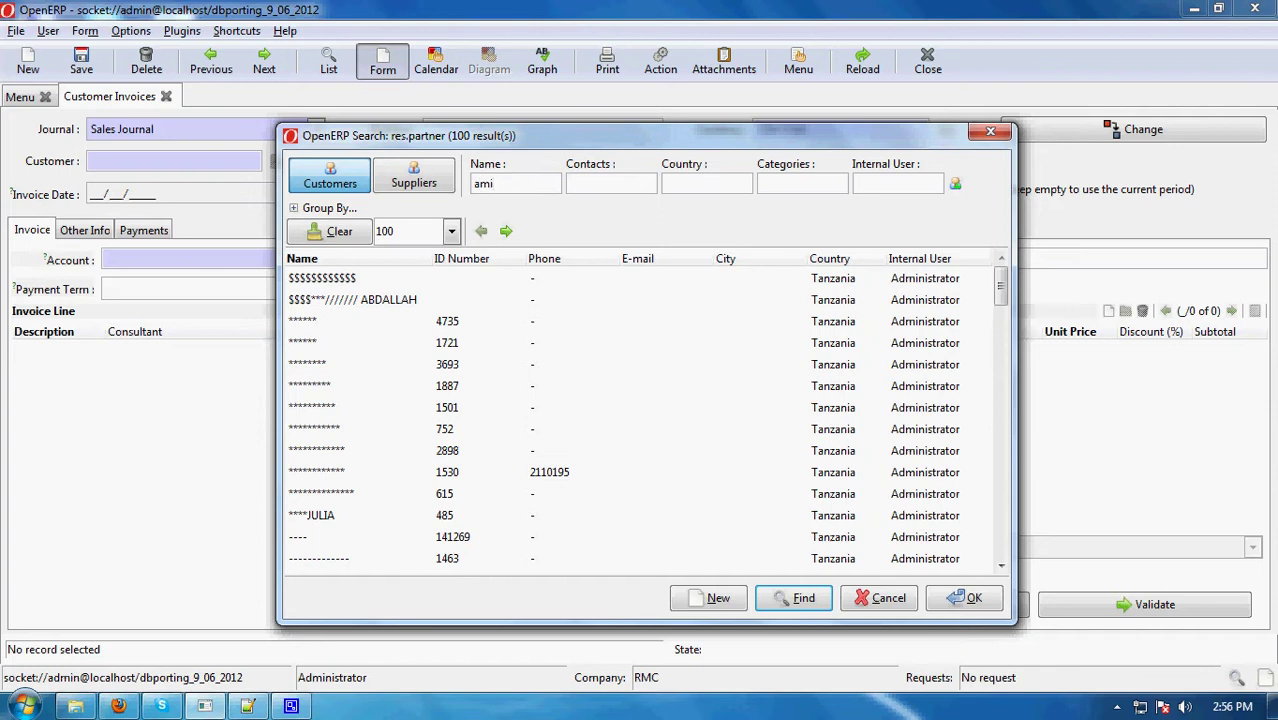
text(sh)
key(Return)
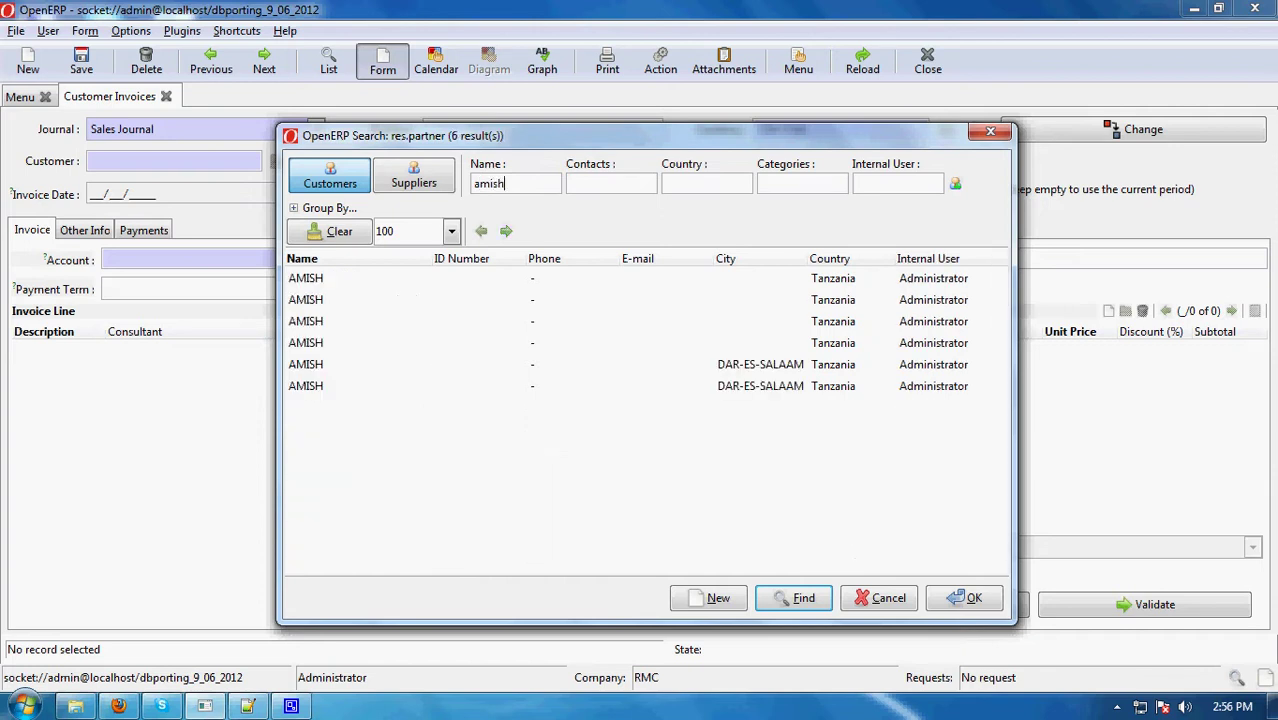
double_click(316, 324)
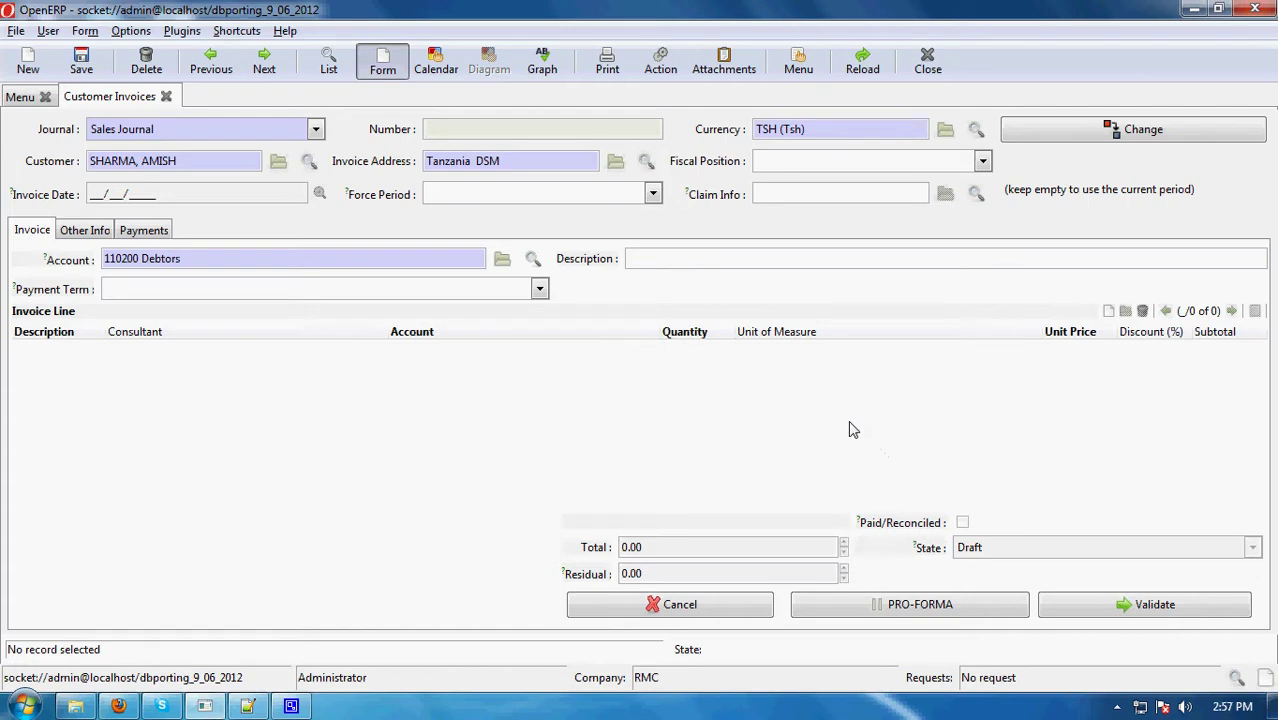
Add an invoice line for the product ASPIRATION FLIUD FOR OCCULT BLOOD charges and save it, continuing with a new line
click(1108, 313)
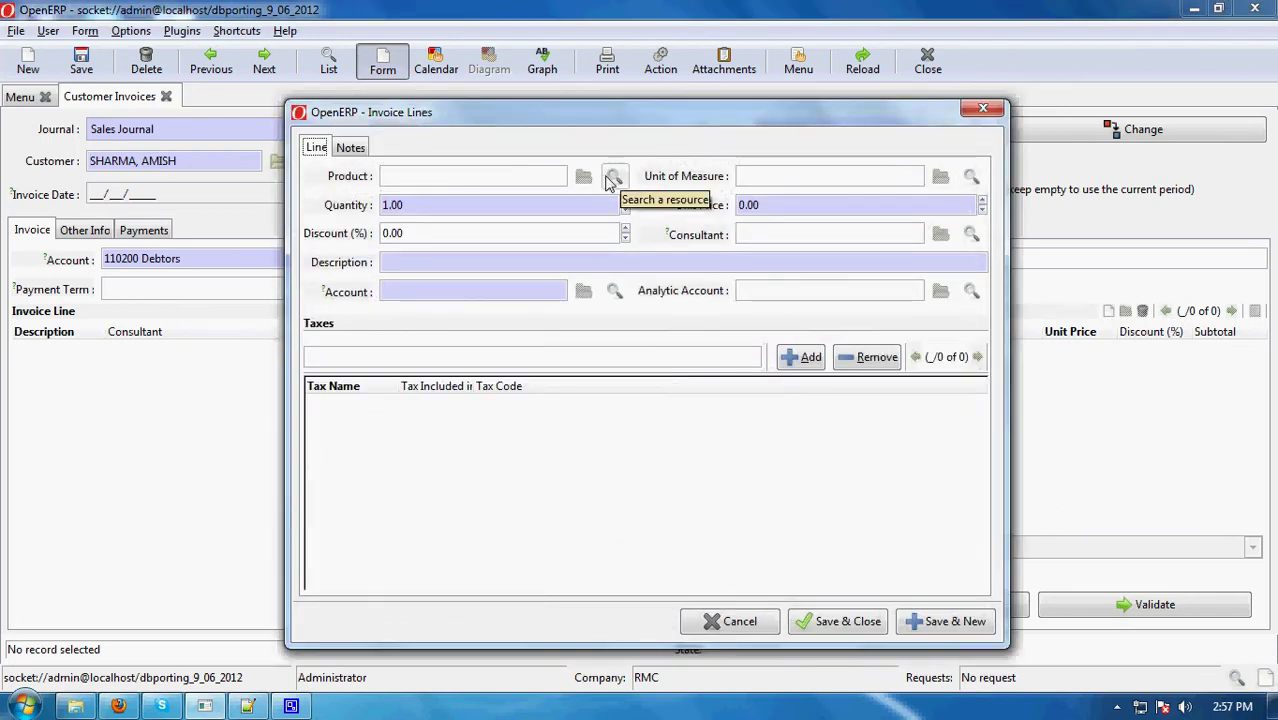
click(607, 181)
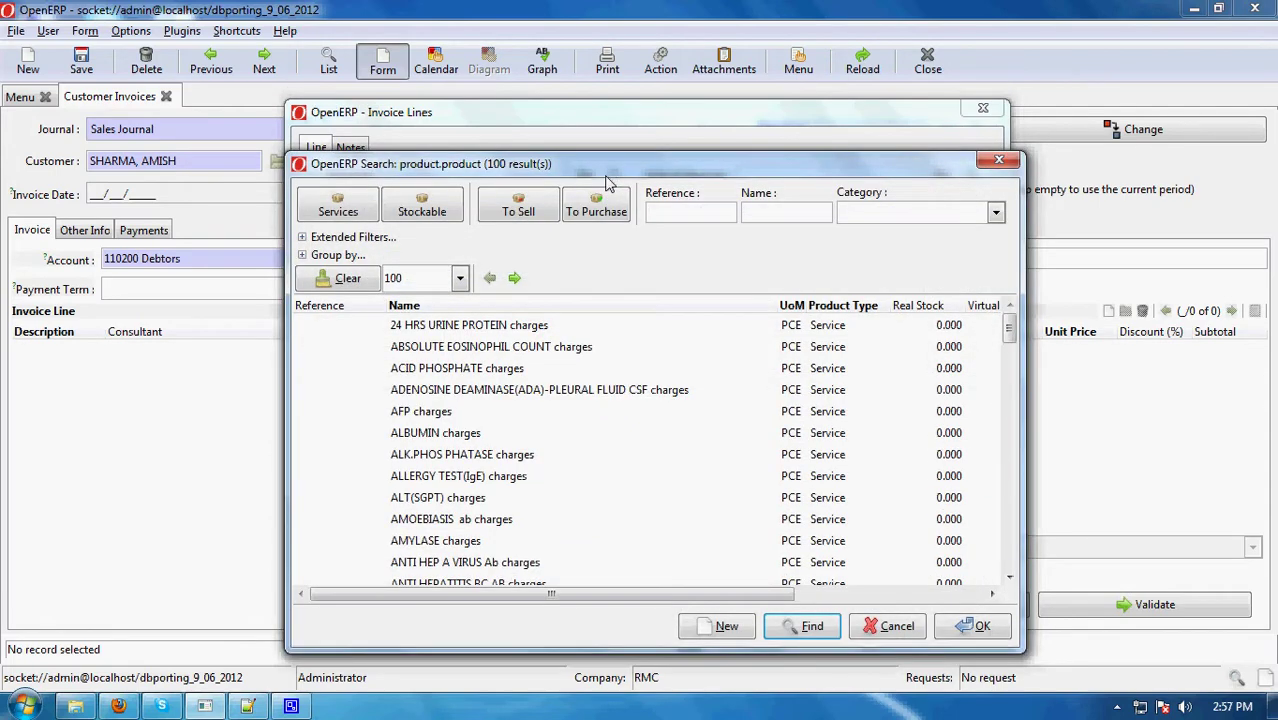
scroll(559, 411, down, 2)
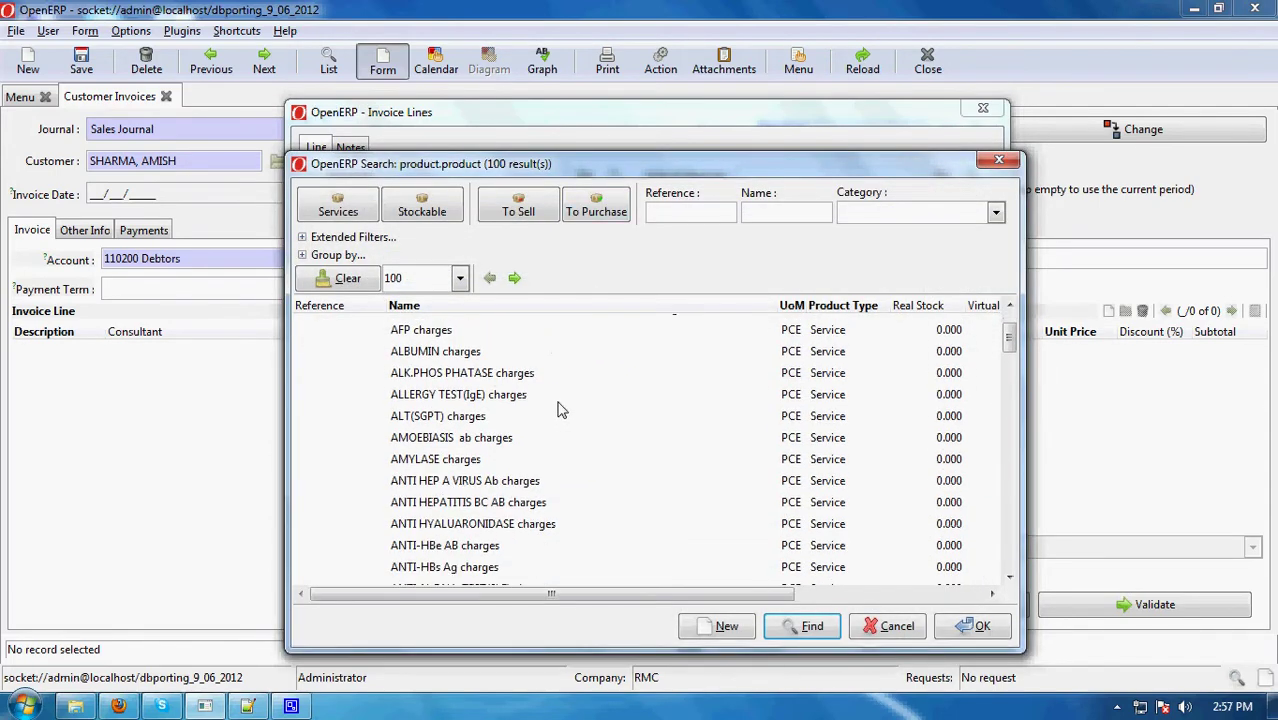
scroll(559, 409, down, 3)
scroll(559, 409, down, 4)
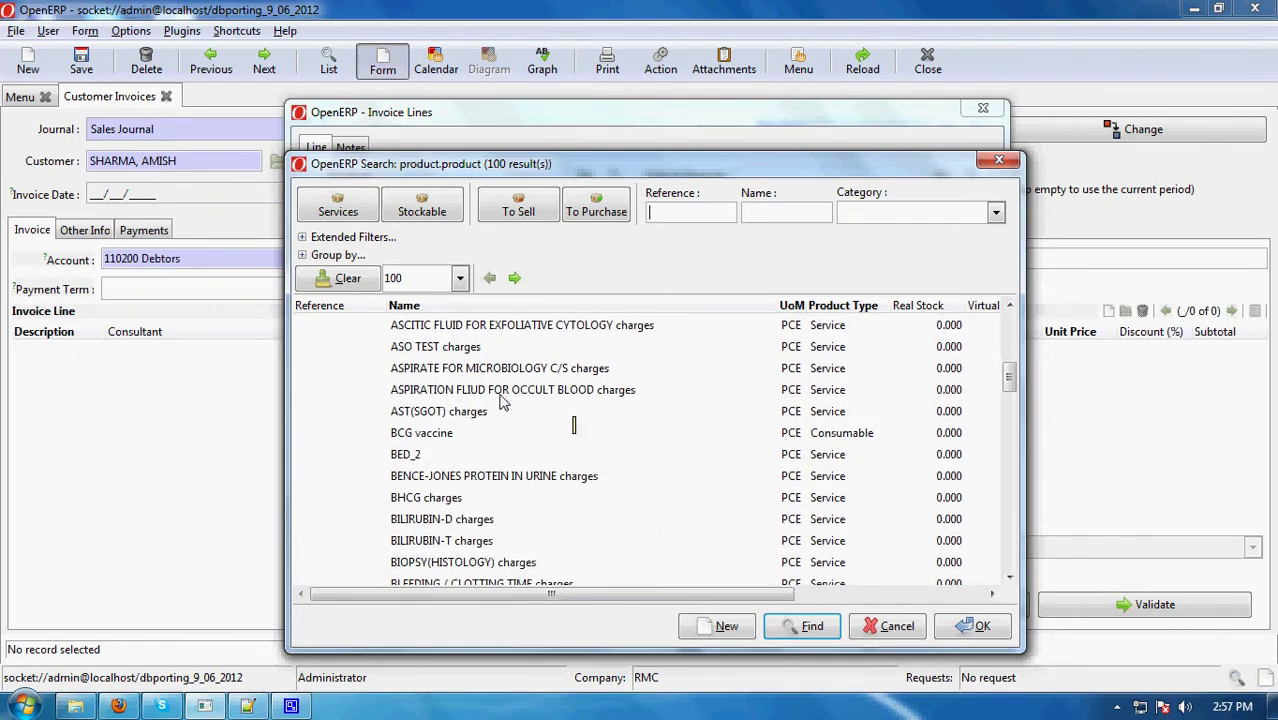
double_click(502, 390)
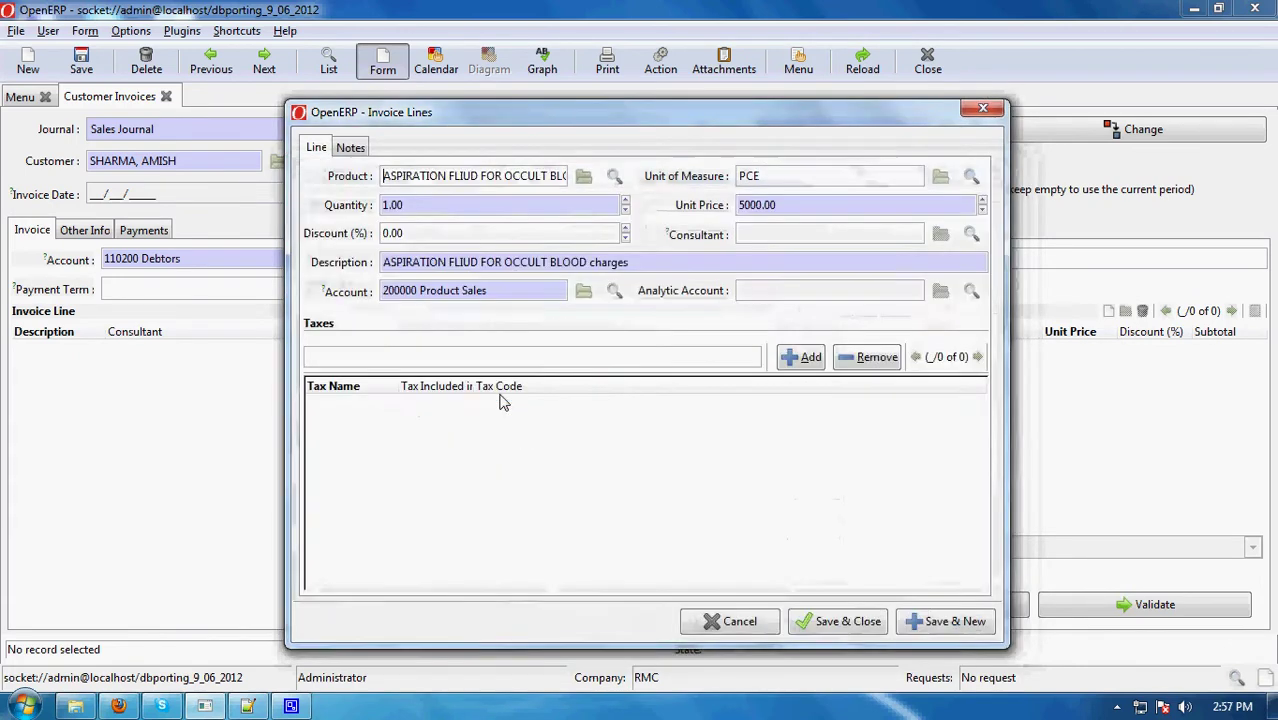
click(935, 624)
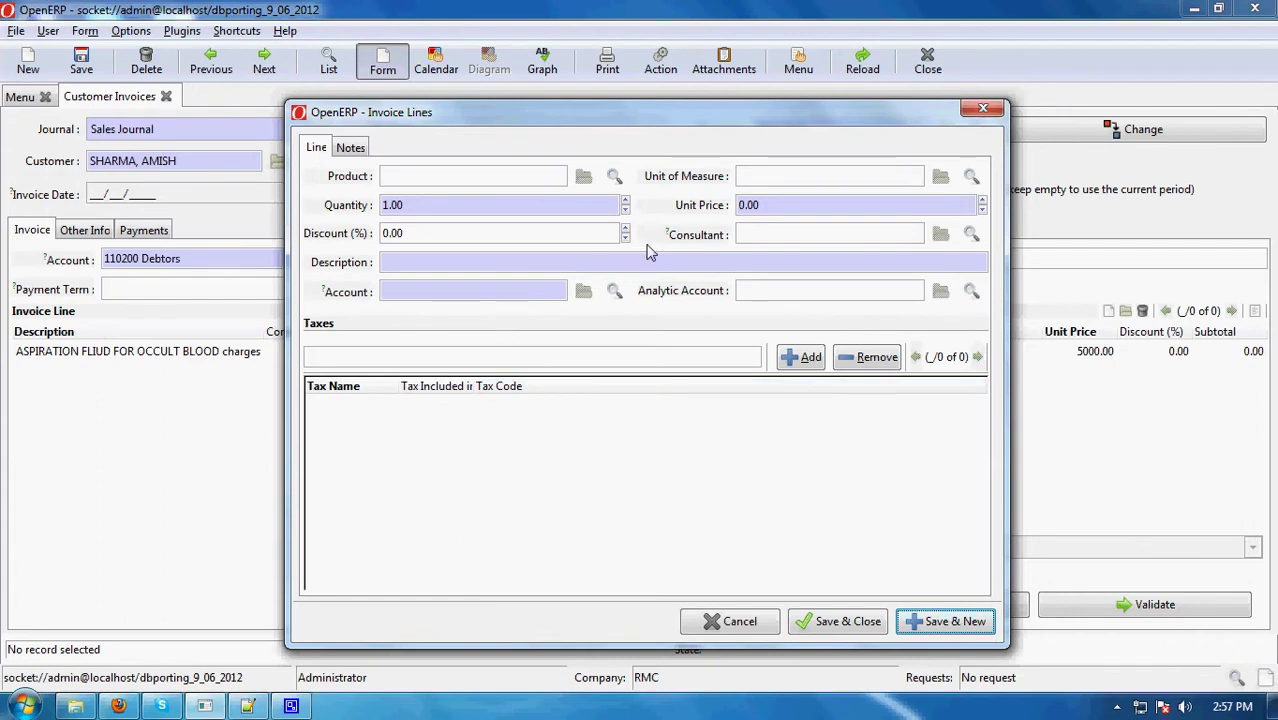
Add a second invoice line for the product ANTI HEPATITIS BC AB charges and return to the invoice
click(612, 180)
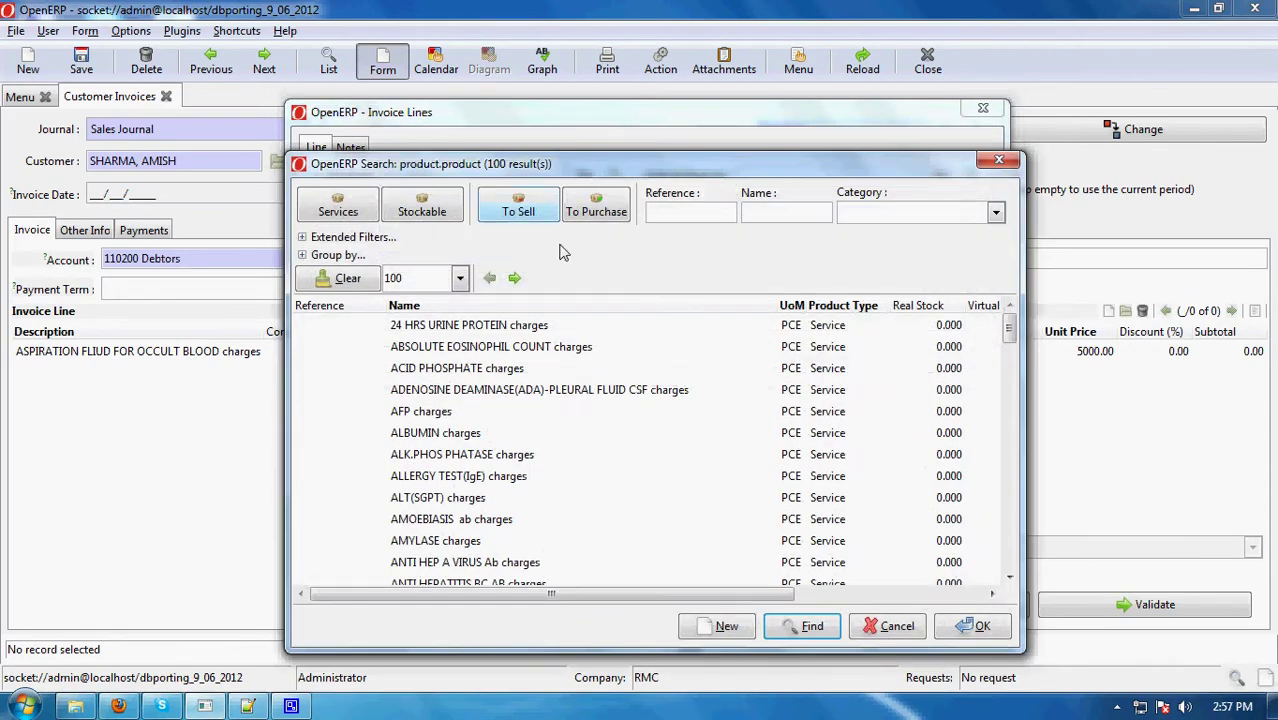
scroll(823, 453, down, 1)
scroll(823, 453, down, 2)
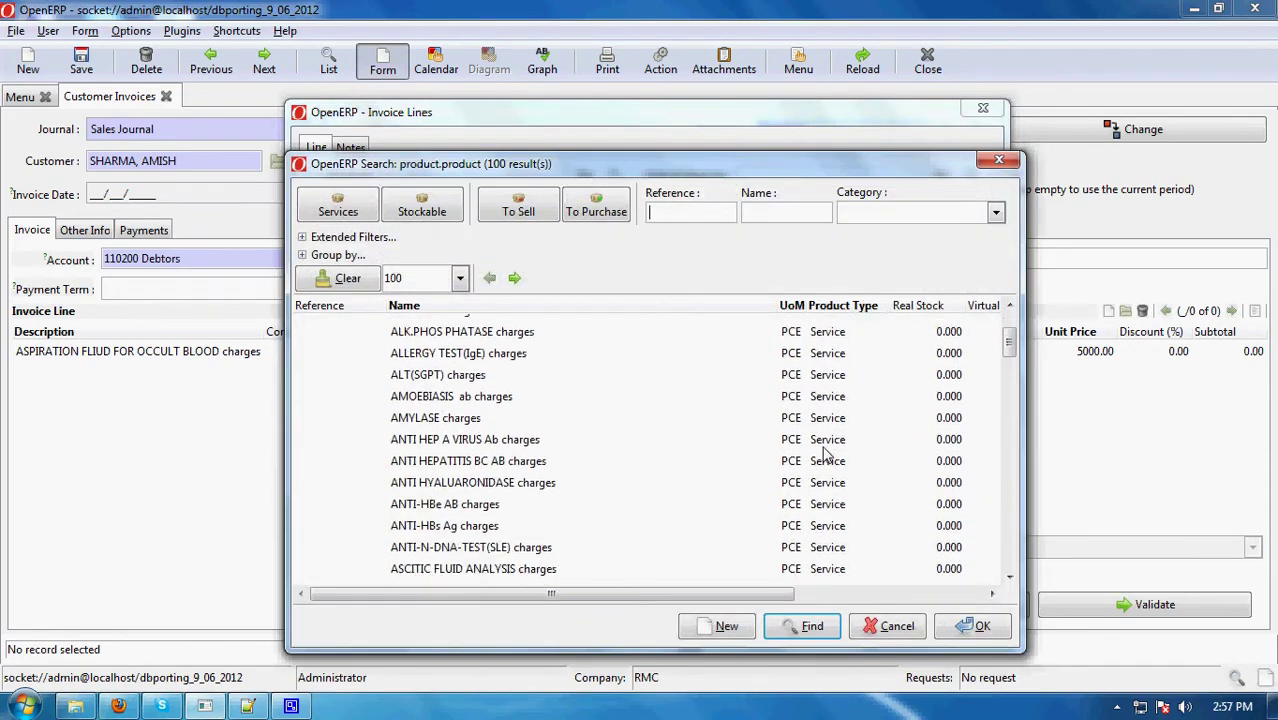
double_click(557, 463)
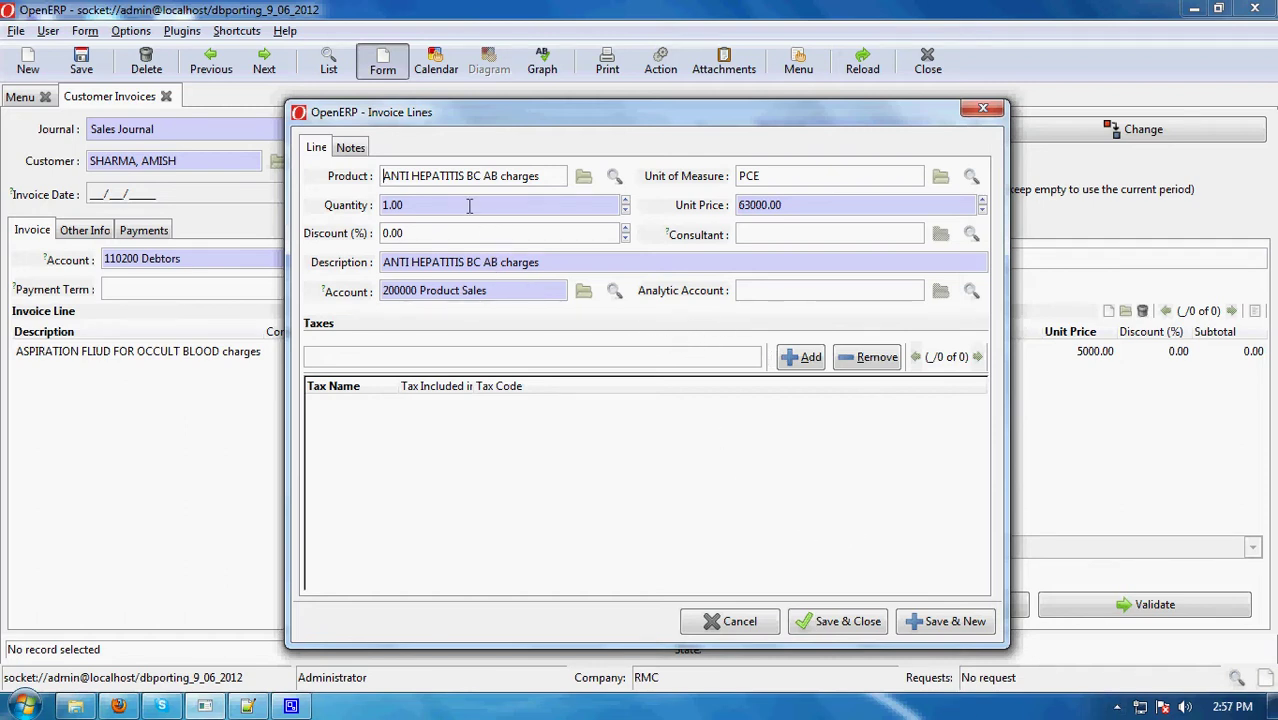
click(840, 622)
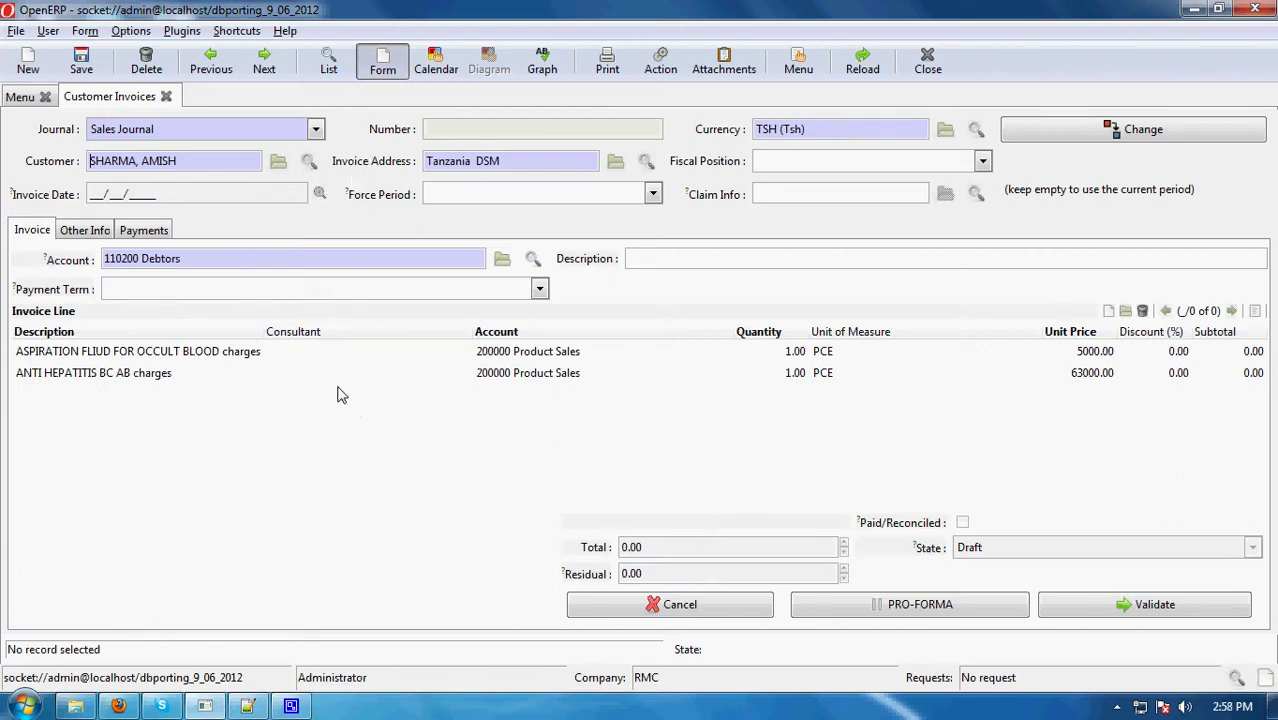
Check the two invoice lines and validate the customer invoice
click(215, 358)
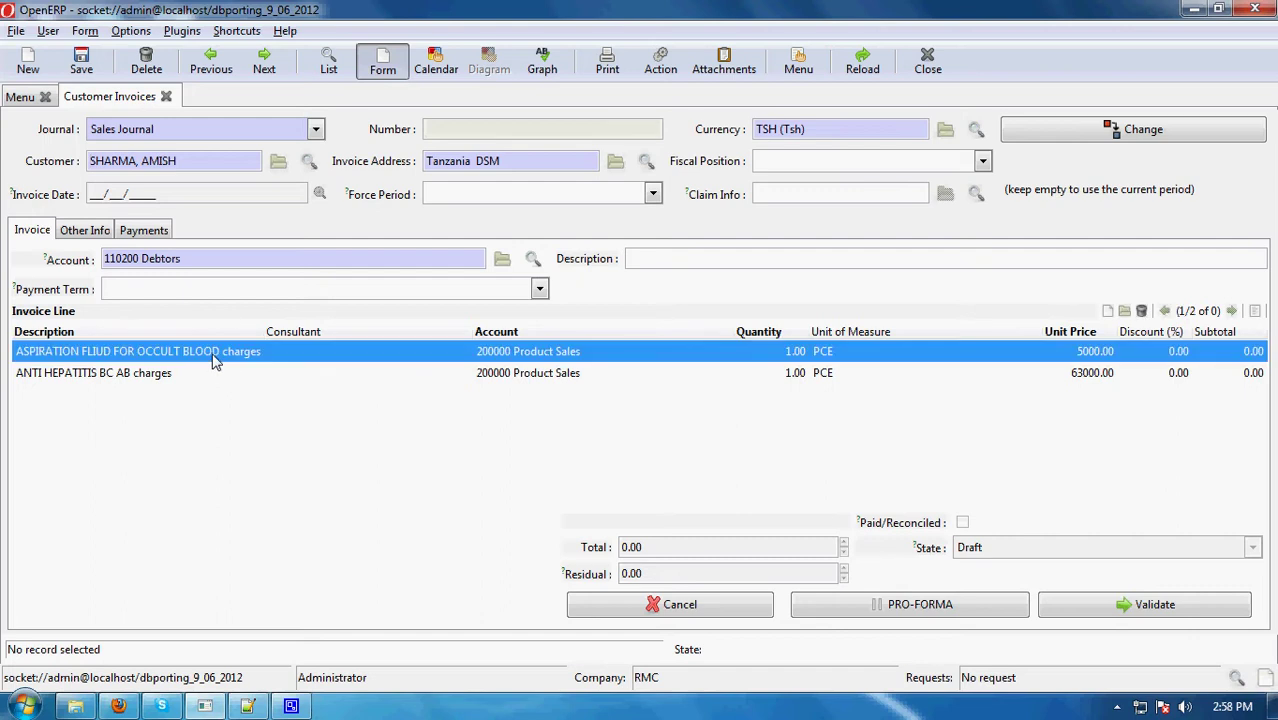
click(211, 378)
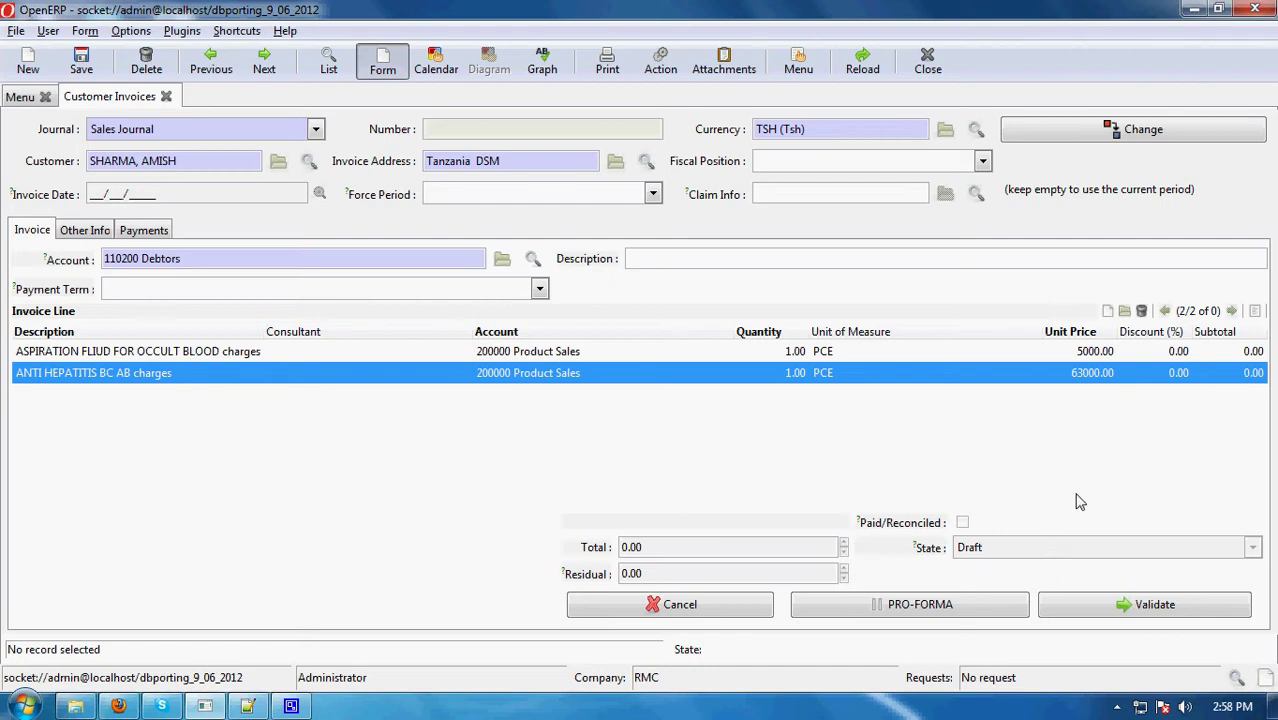
click(1111, 606)
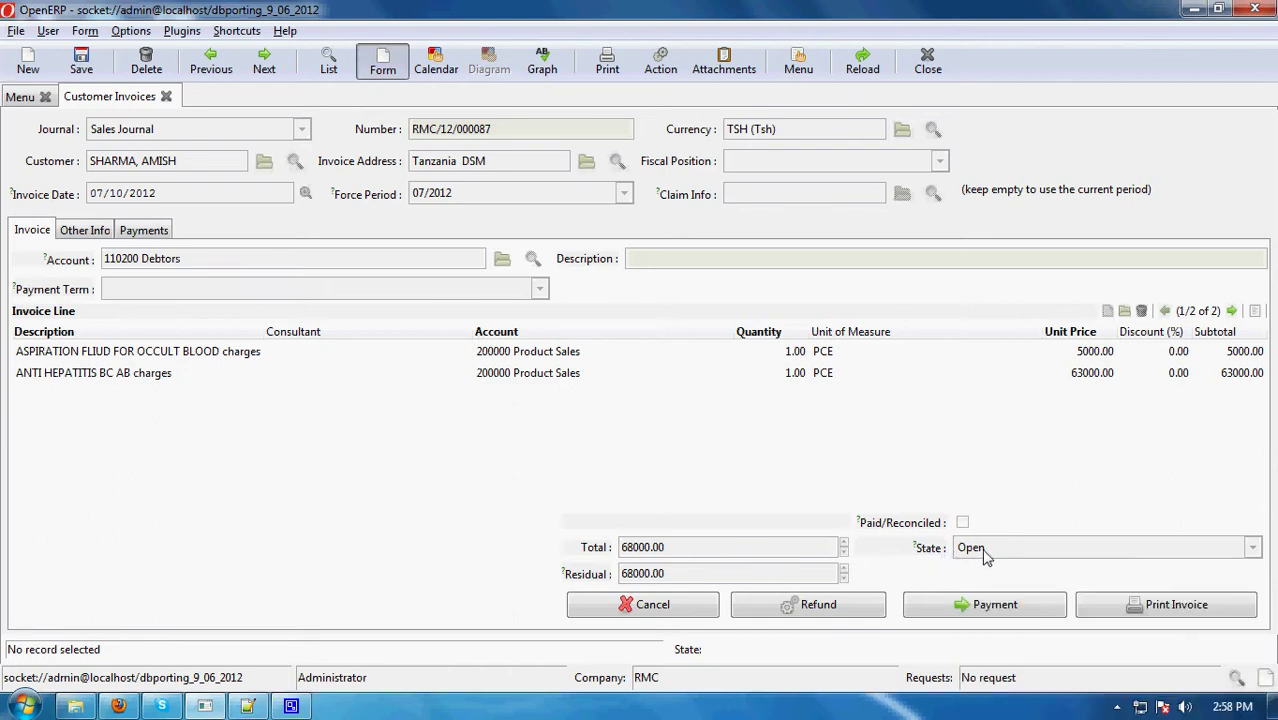
Register the full invoice payment with Bank Journal as the payment method and validate it
mouse_move(914, 549)
click(995, 605)
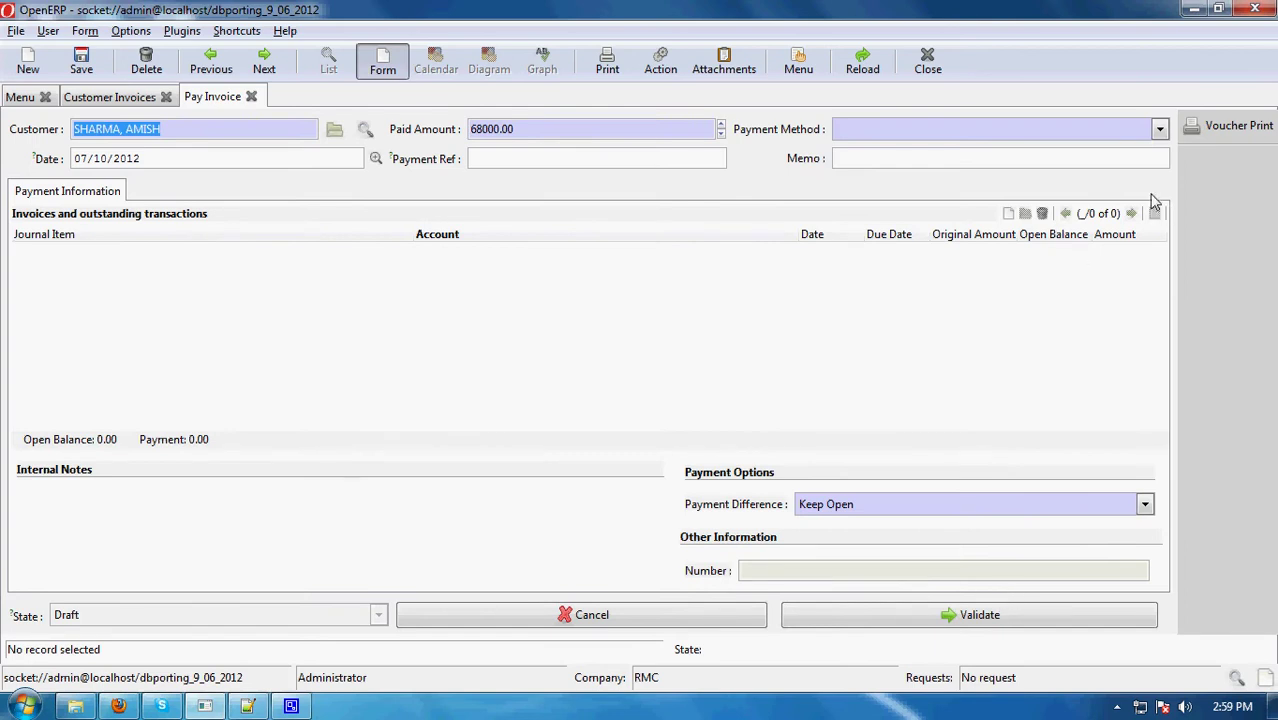
click(1160, 130)
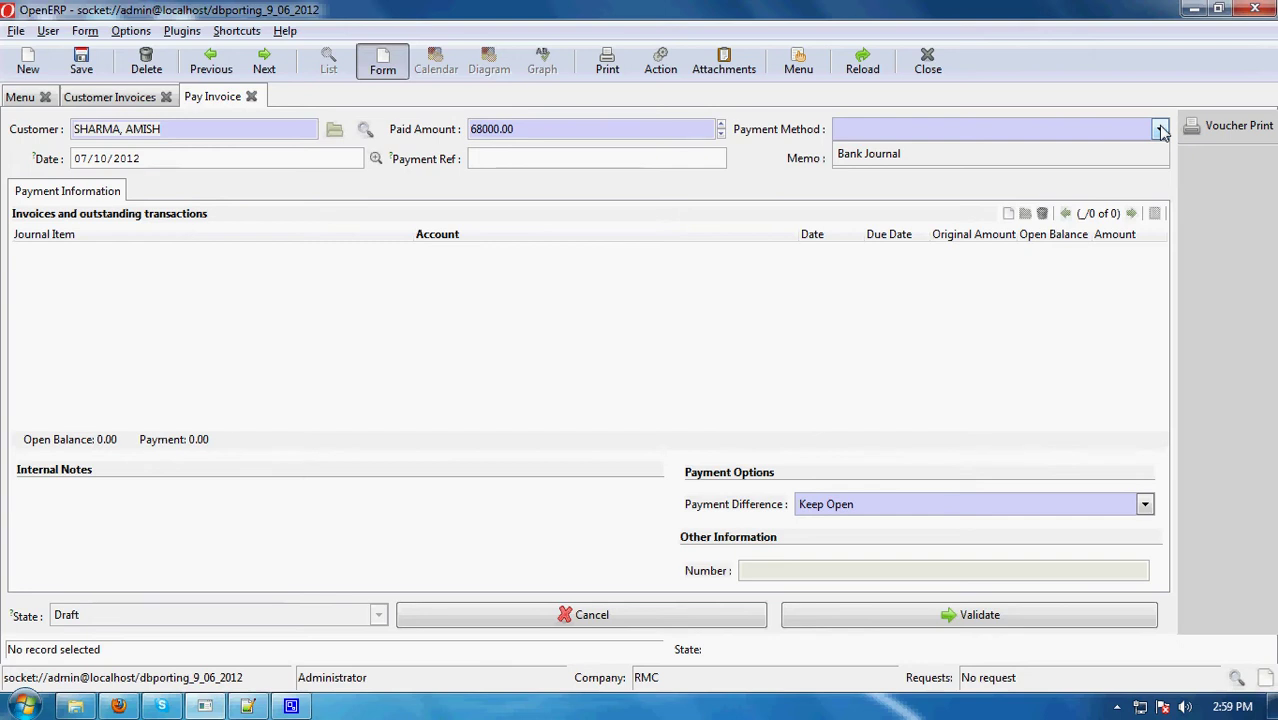
click(1129, 160)
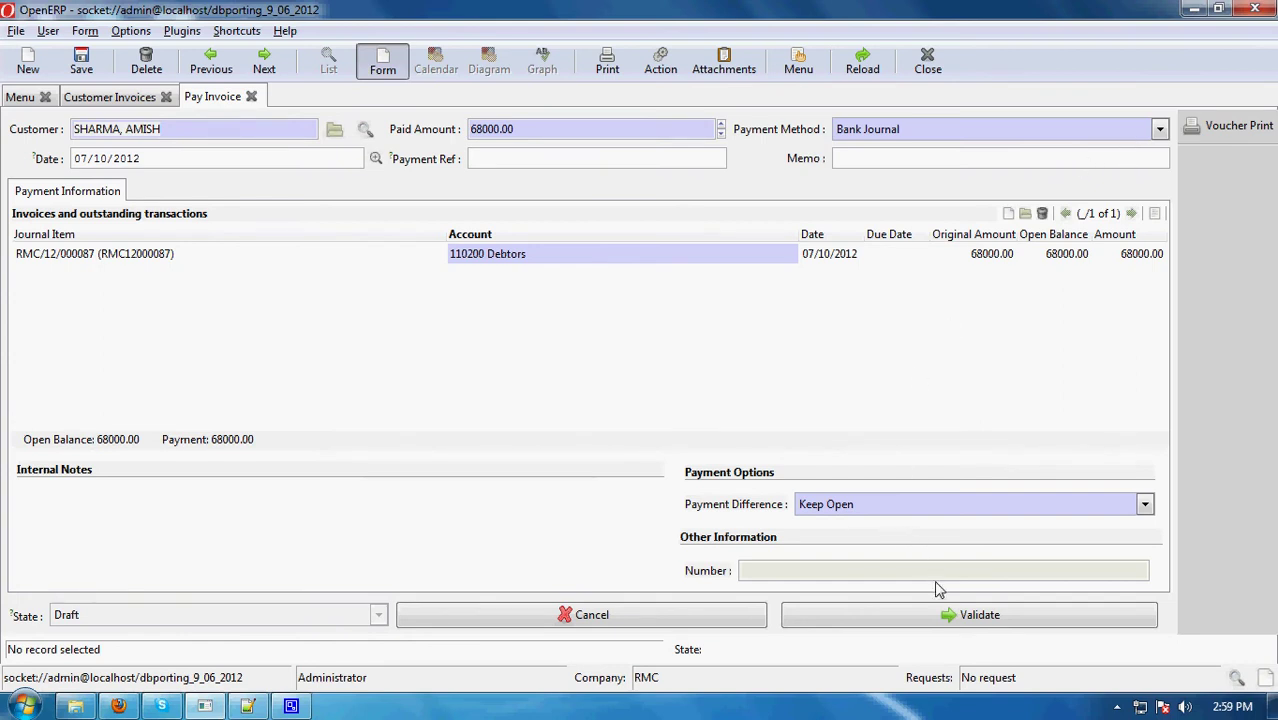
click(951, 616)
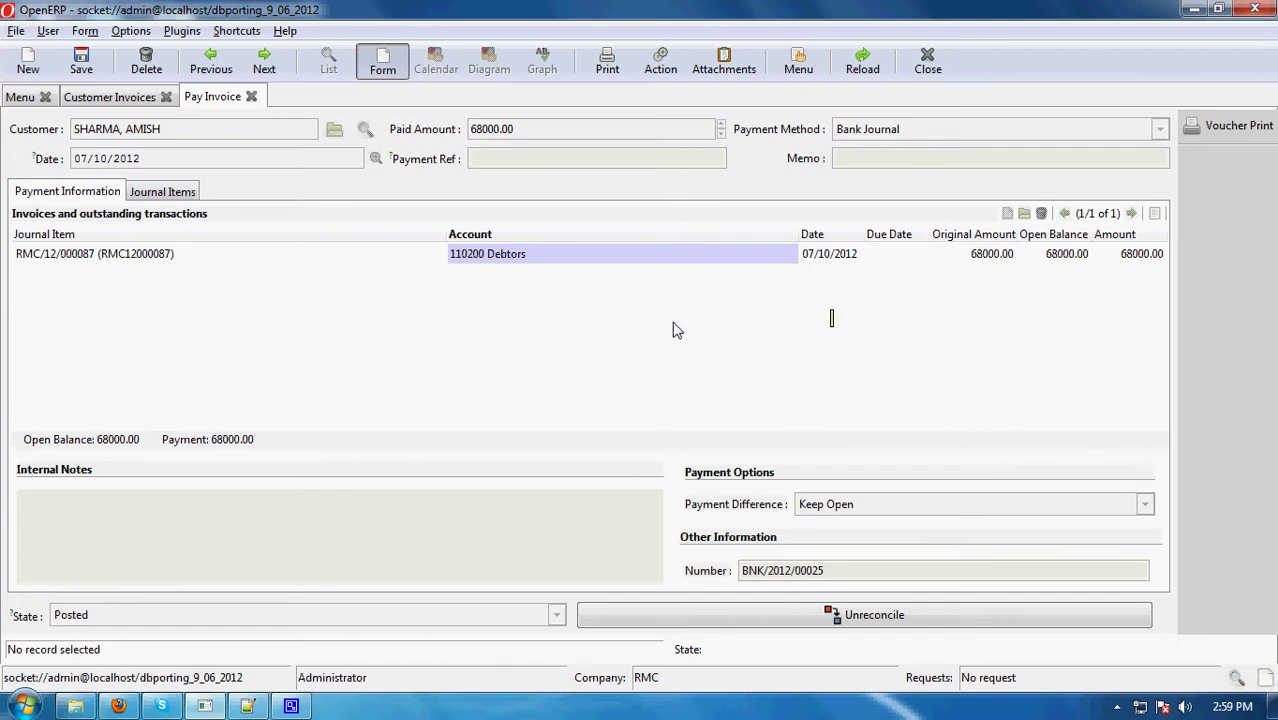
Open a fresh Customer Invoices list from the Accounting customers section and open the invoice that was just paid
click(100, 100)
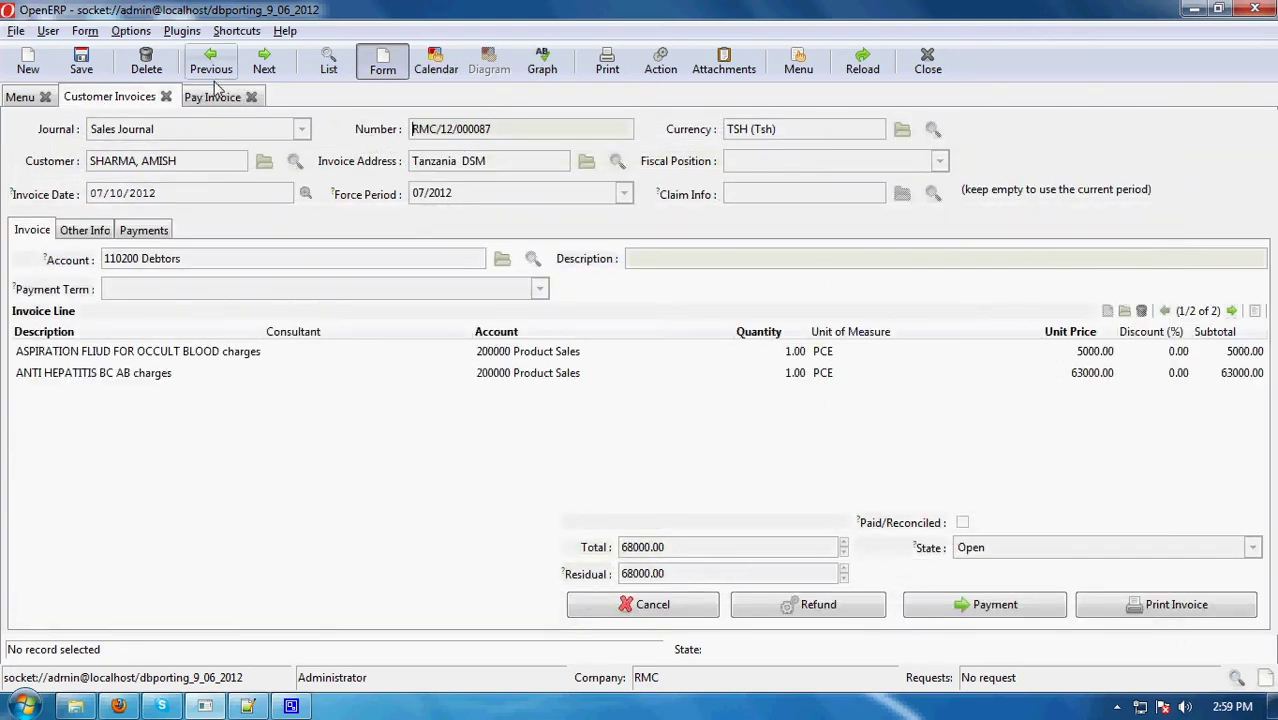
click(22, 98)
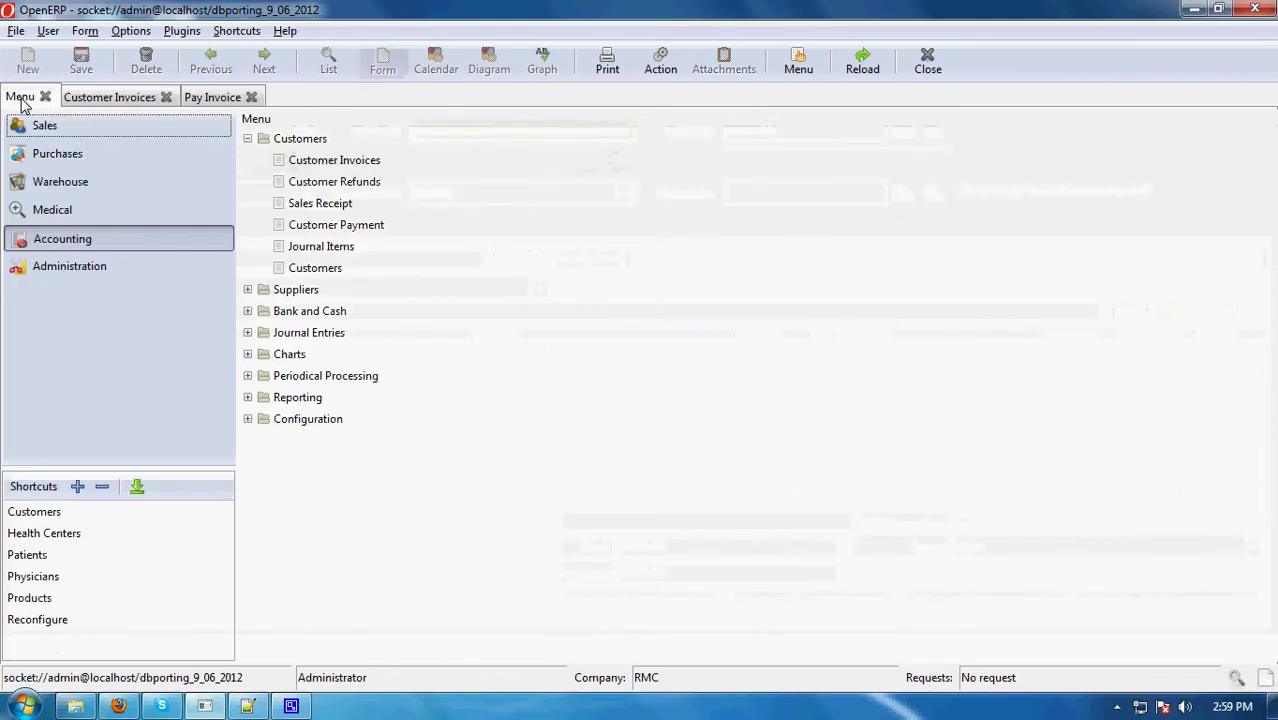
click(114, 238)
click(264, 140)
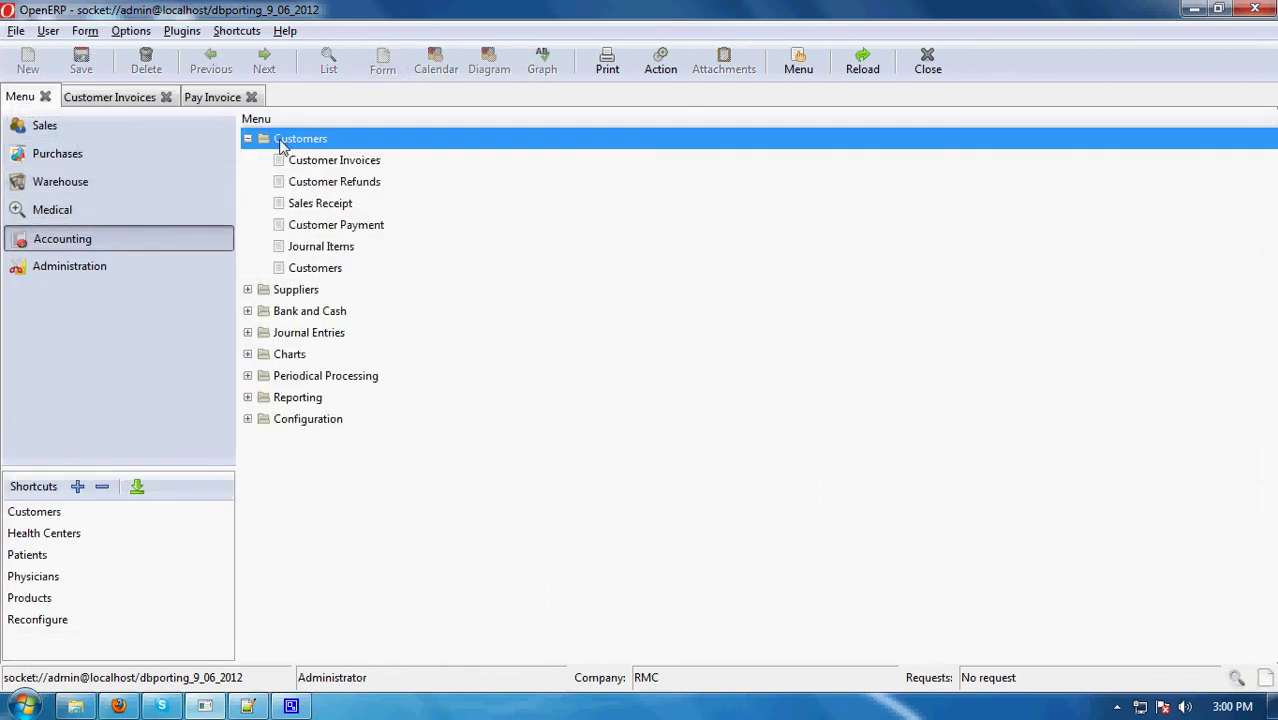
double_click(297, 162)
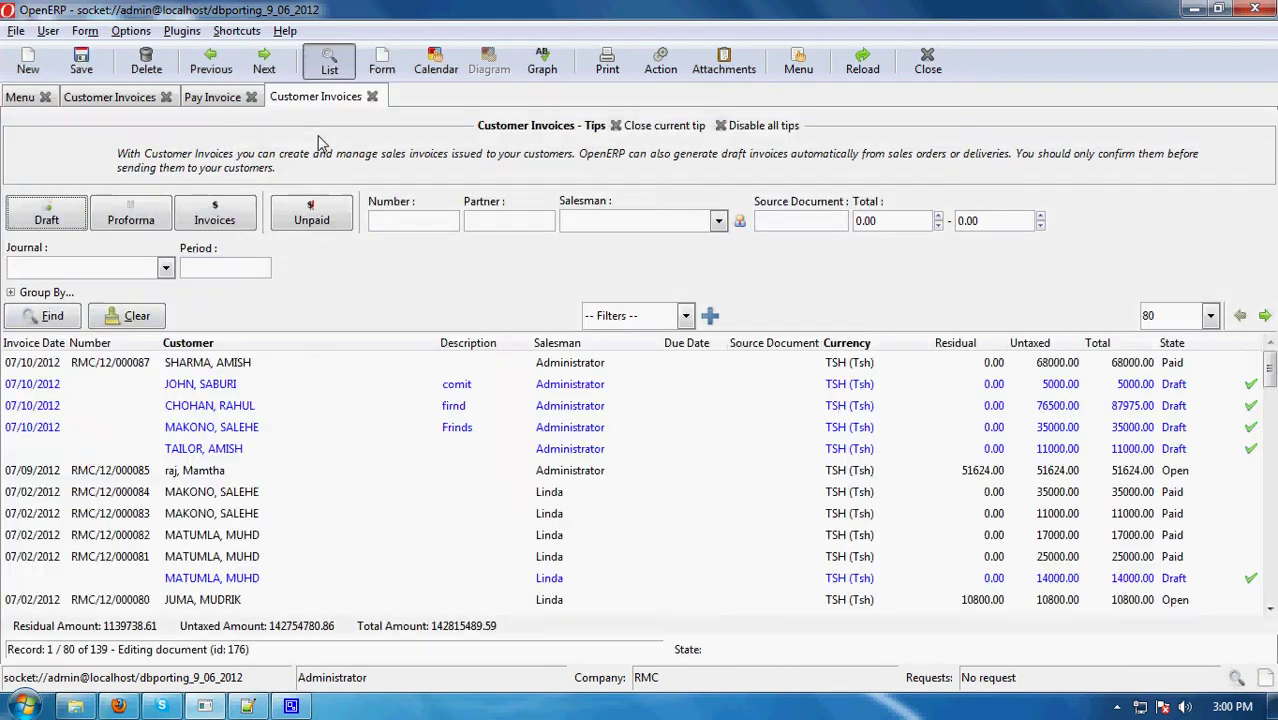
click(575, 366)
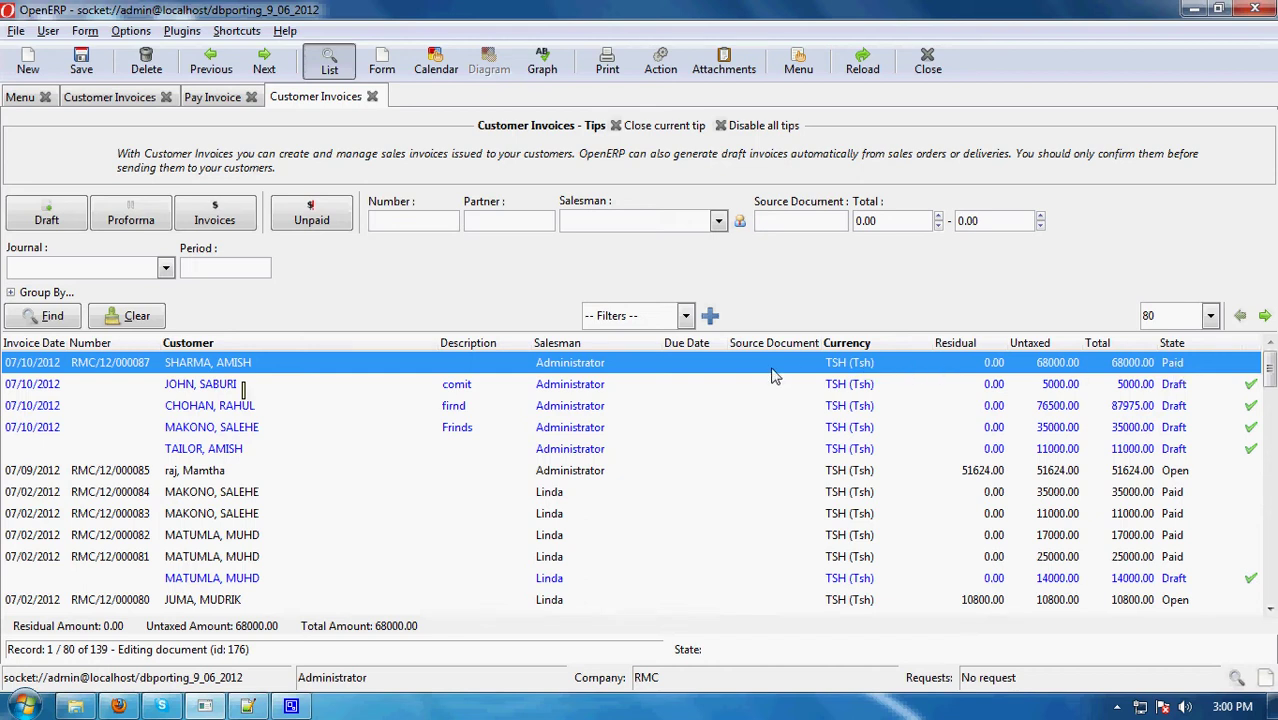
double_click(641, 368)
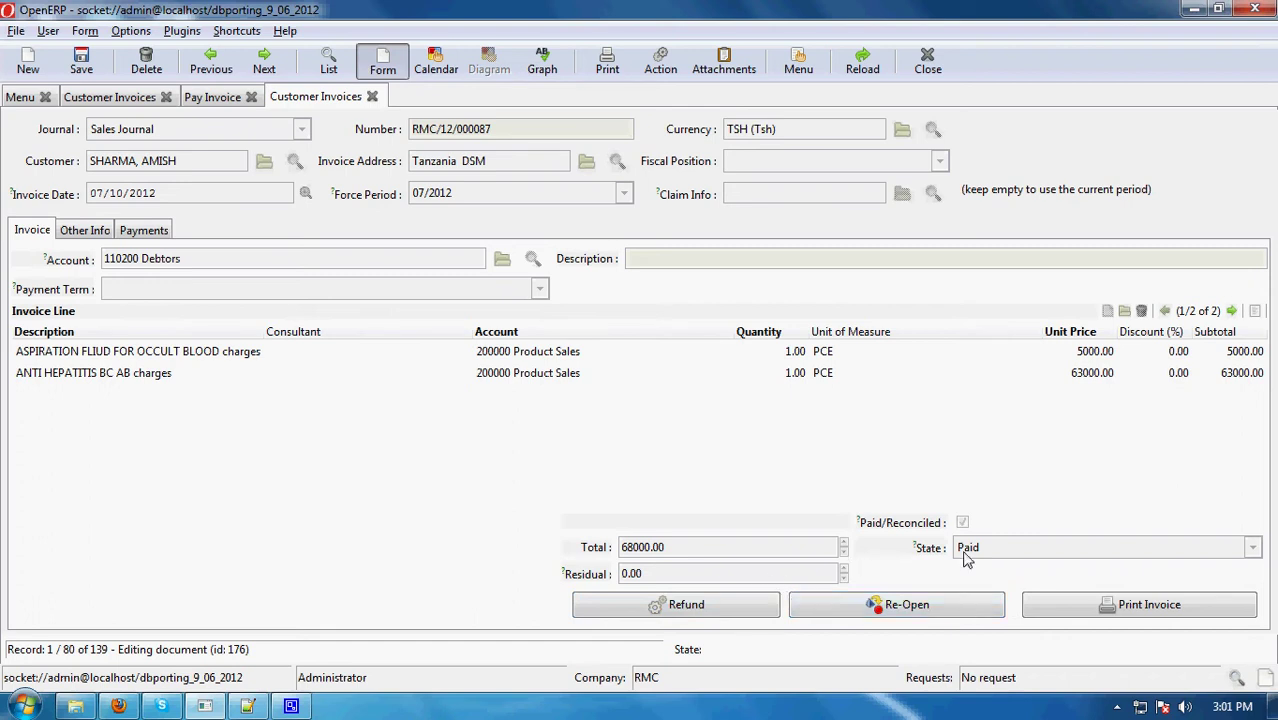
Refund the paid invoice with the description Emoplyee and the refund type Refund
click(724, 605)
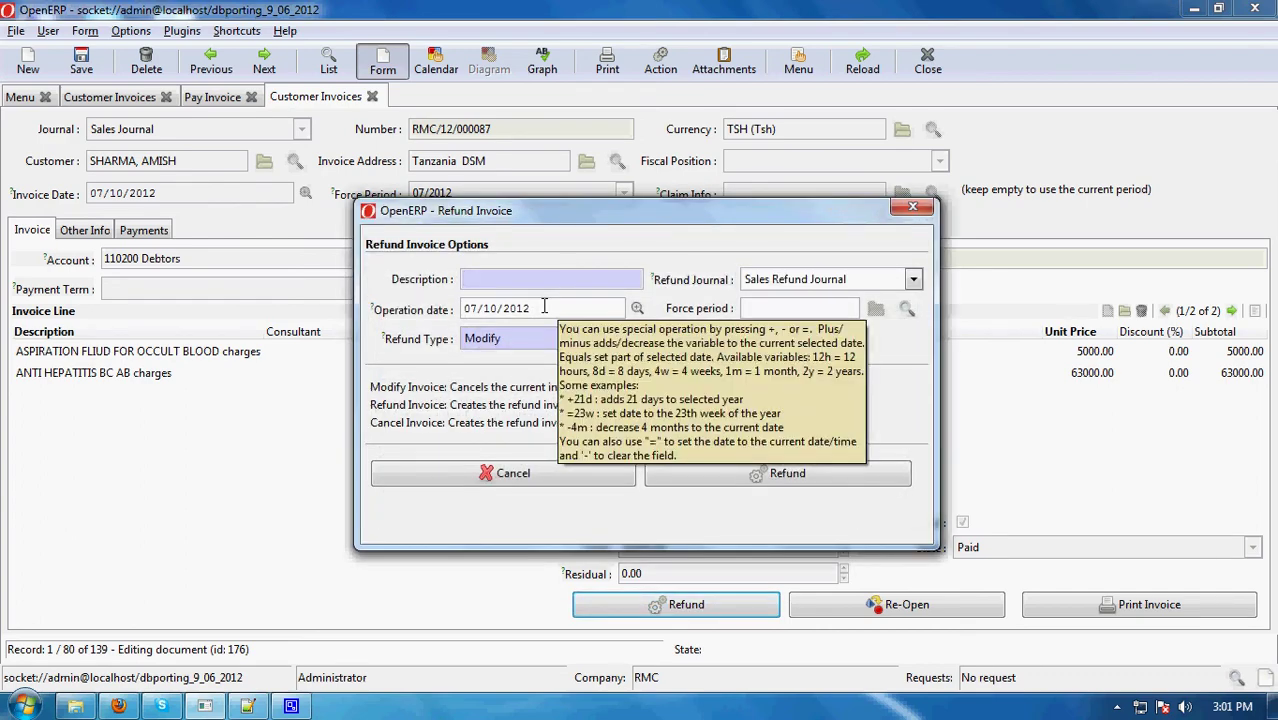
text(Emop)
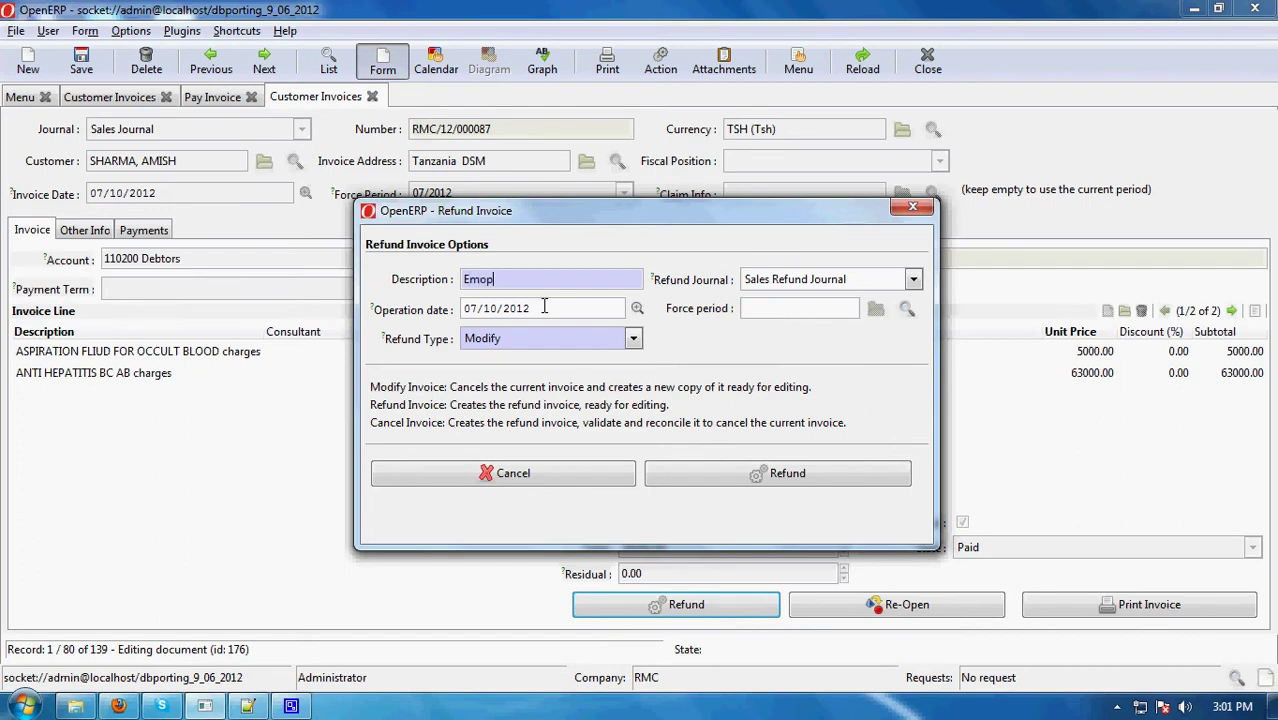
text(lyeee)
click(634, 340)
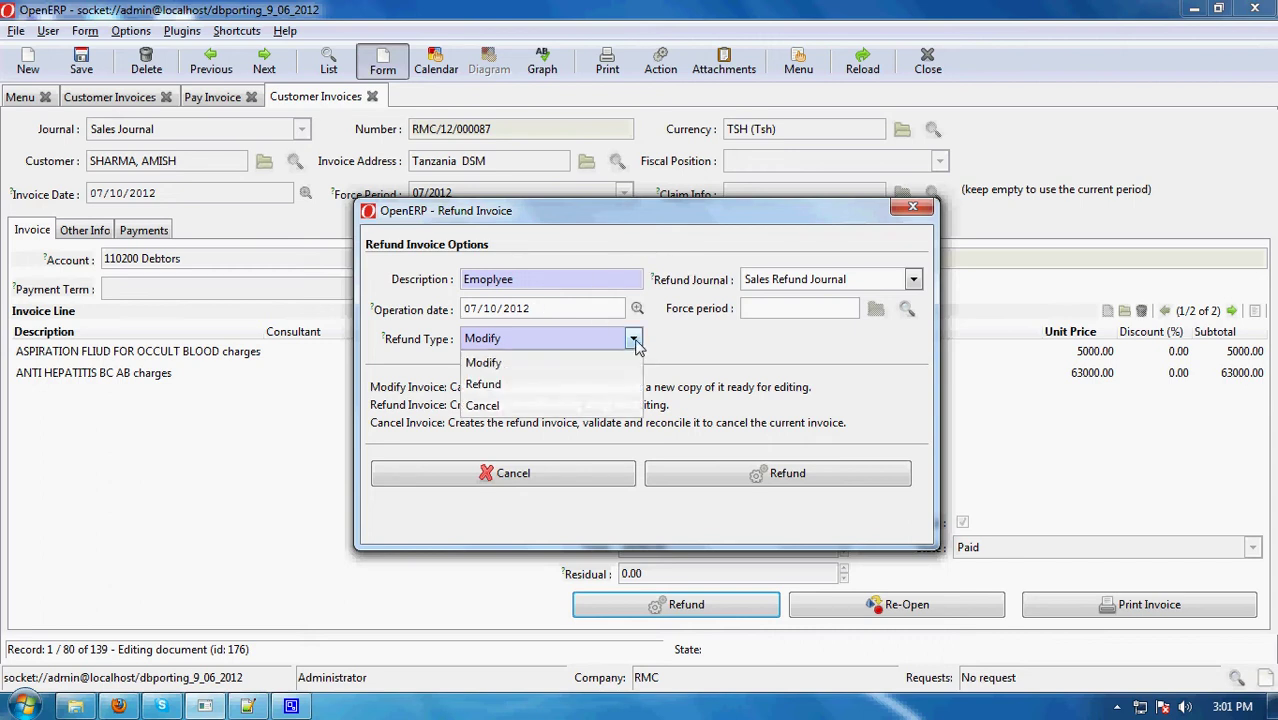
click(548, 390)
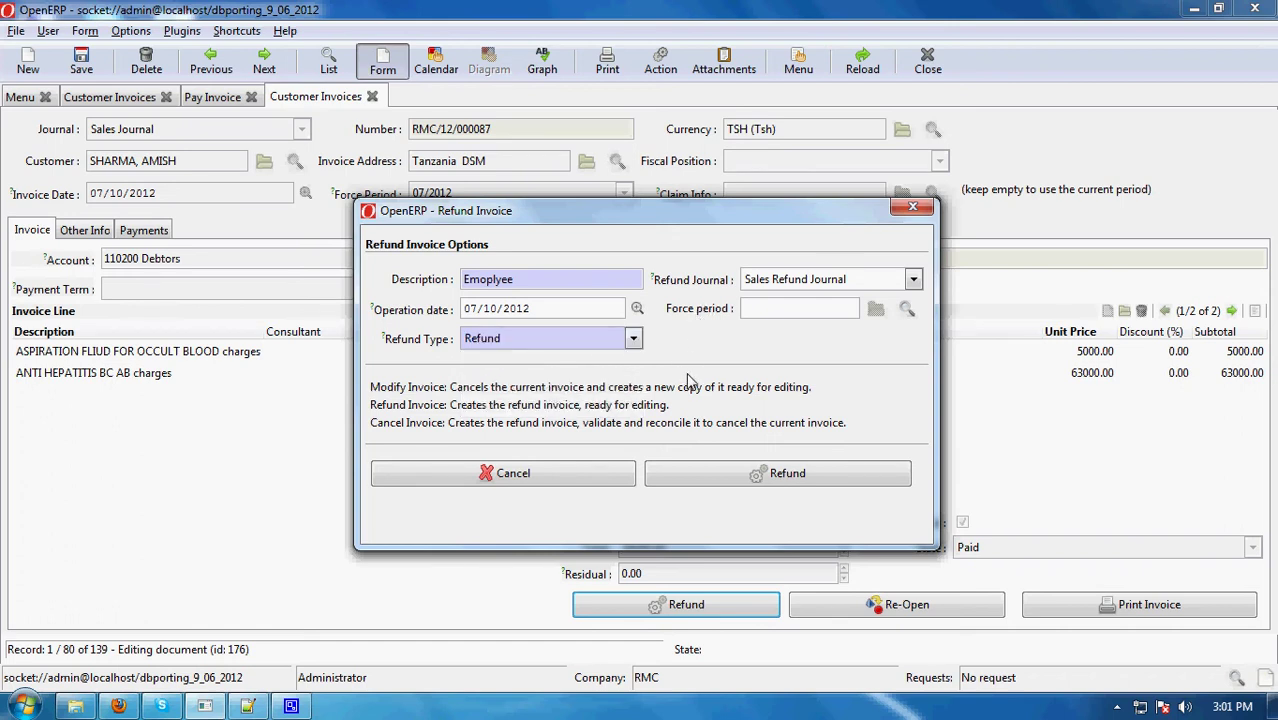
click(815, 483)
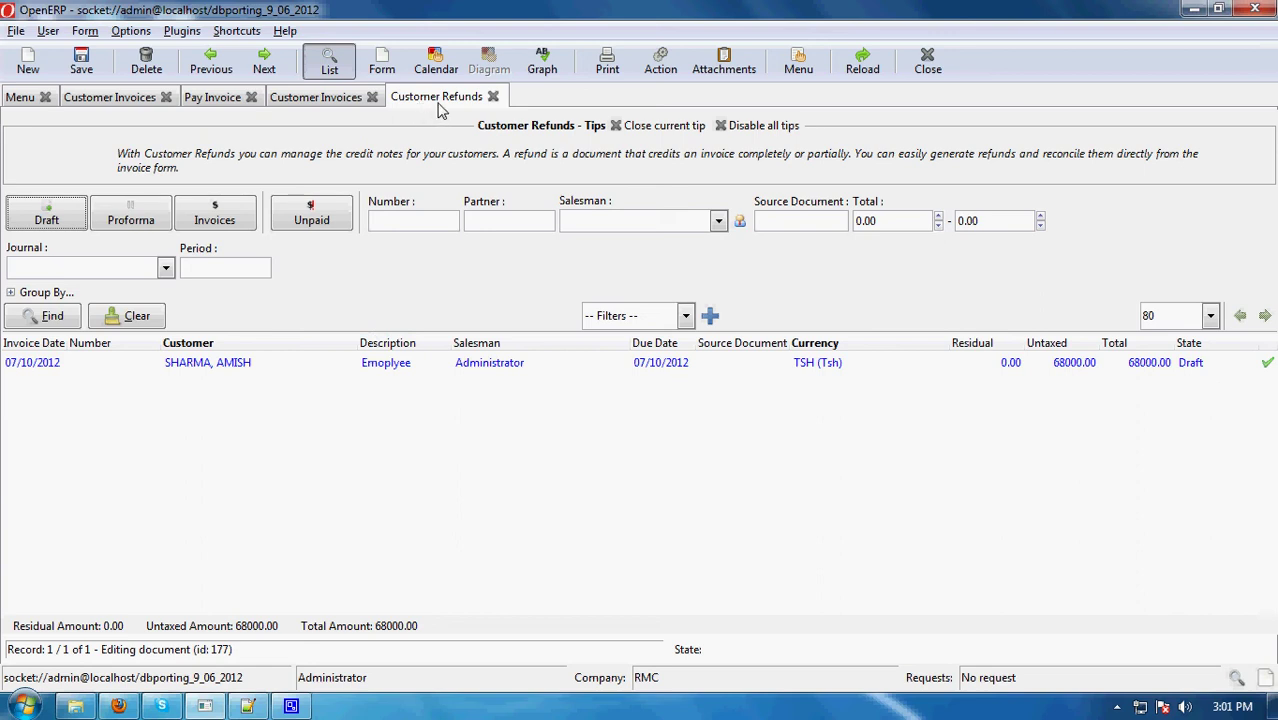
Open the Customer Refunds list from the Accounting customers section and select the draft refund just created
click(18, 100)
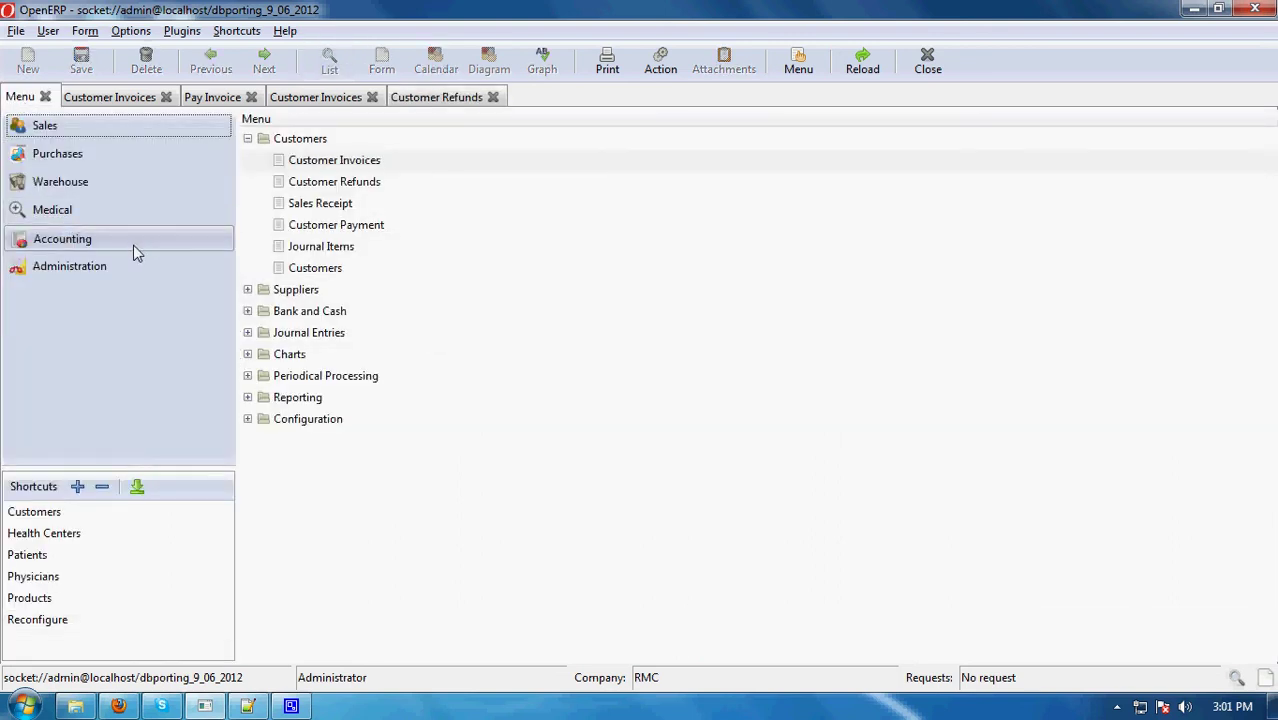
click(95, 243)
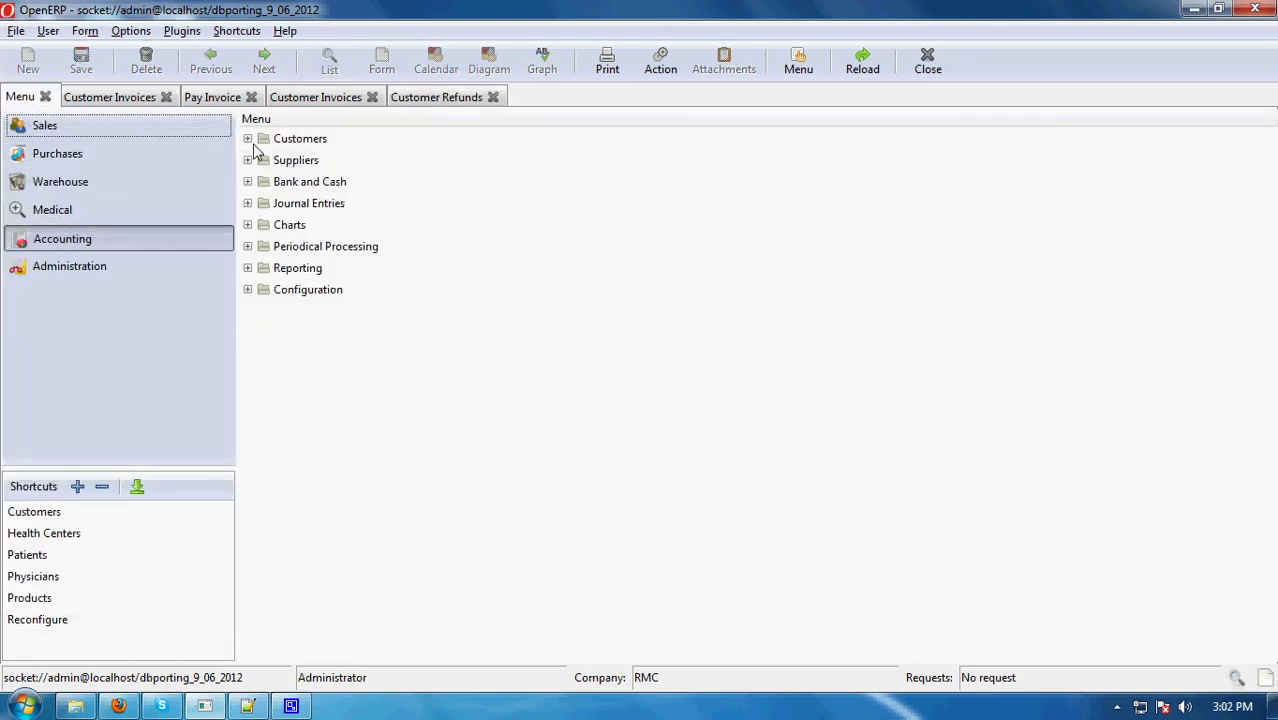
click(253, 141)
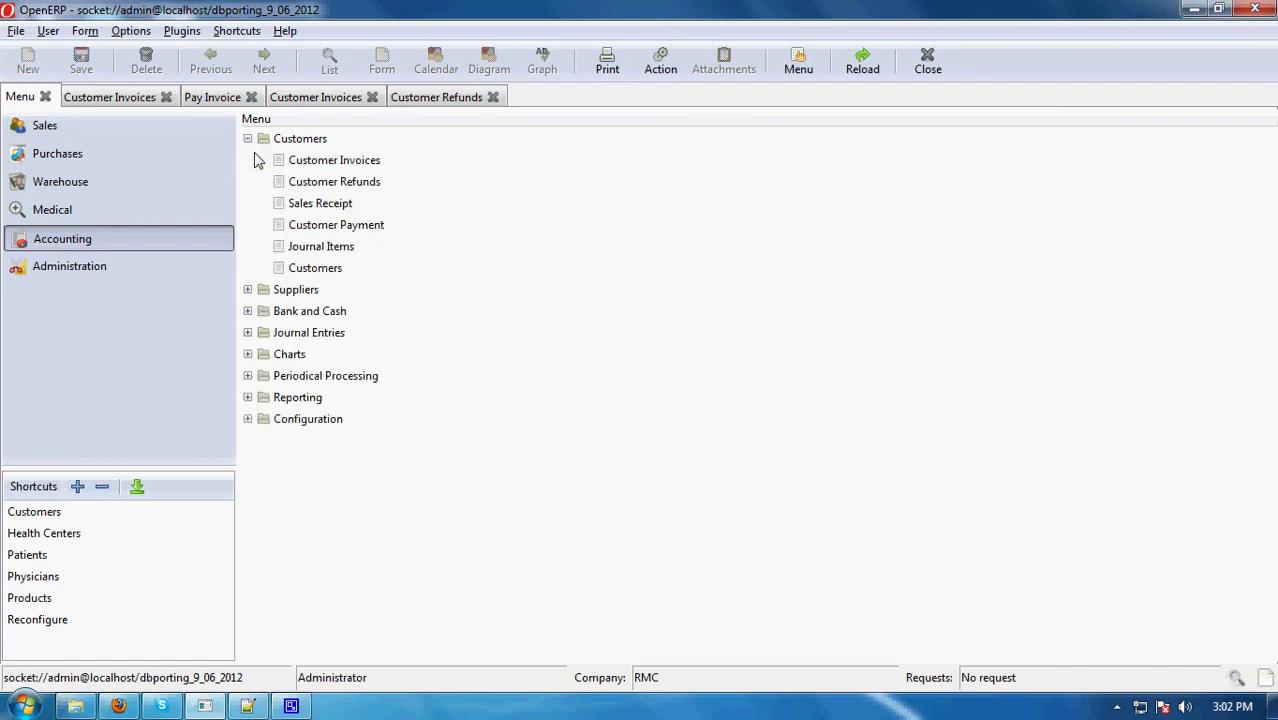
click(297, 184)
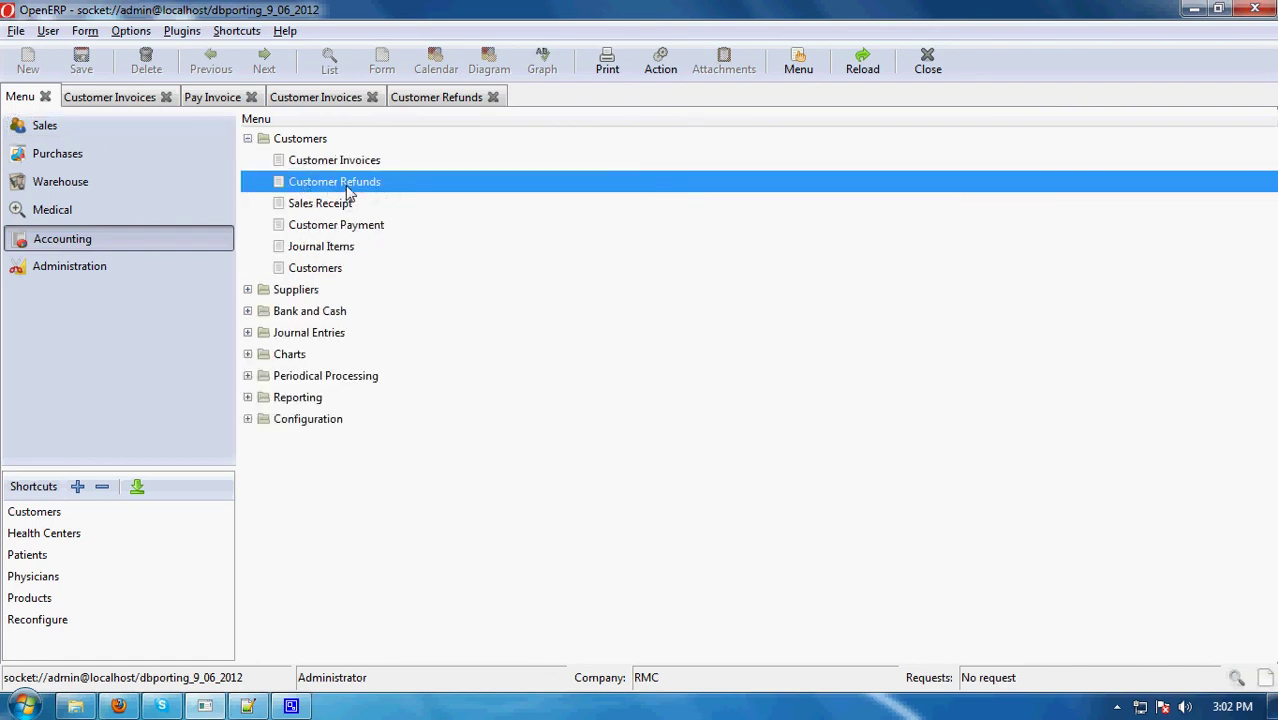
double_click(348, 186)
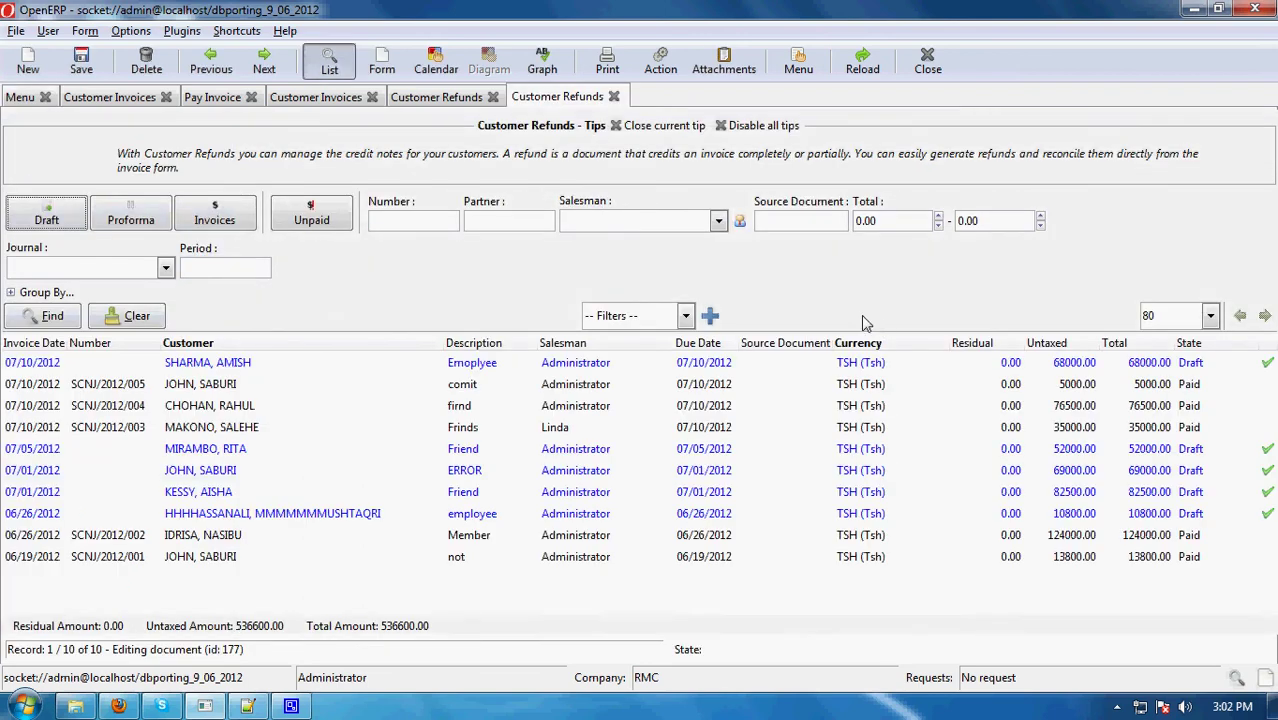
click(66, 364)
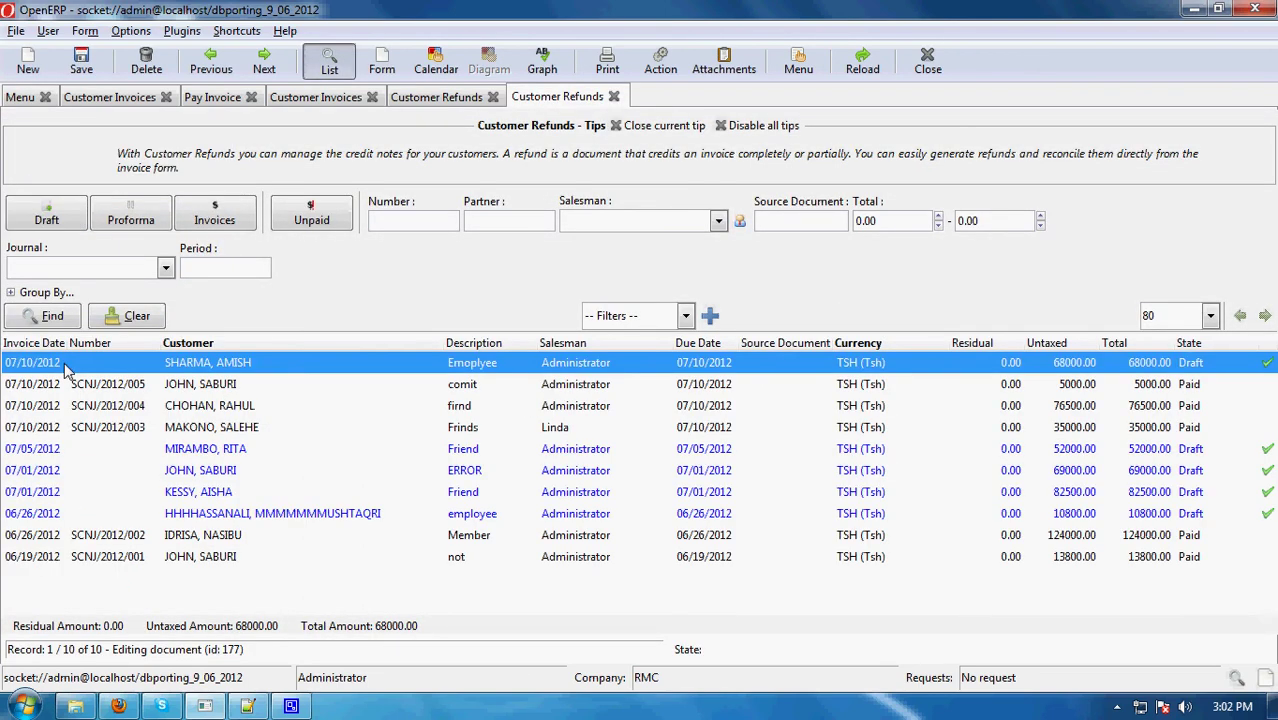
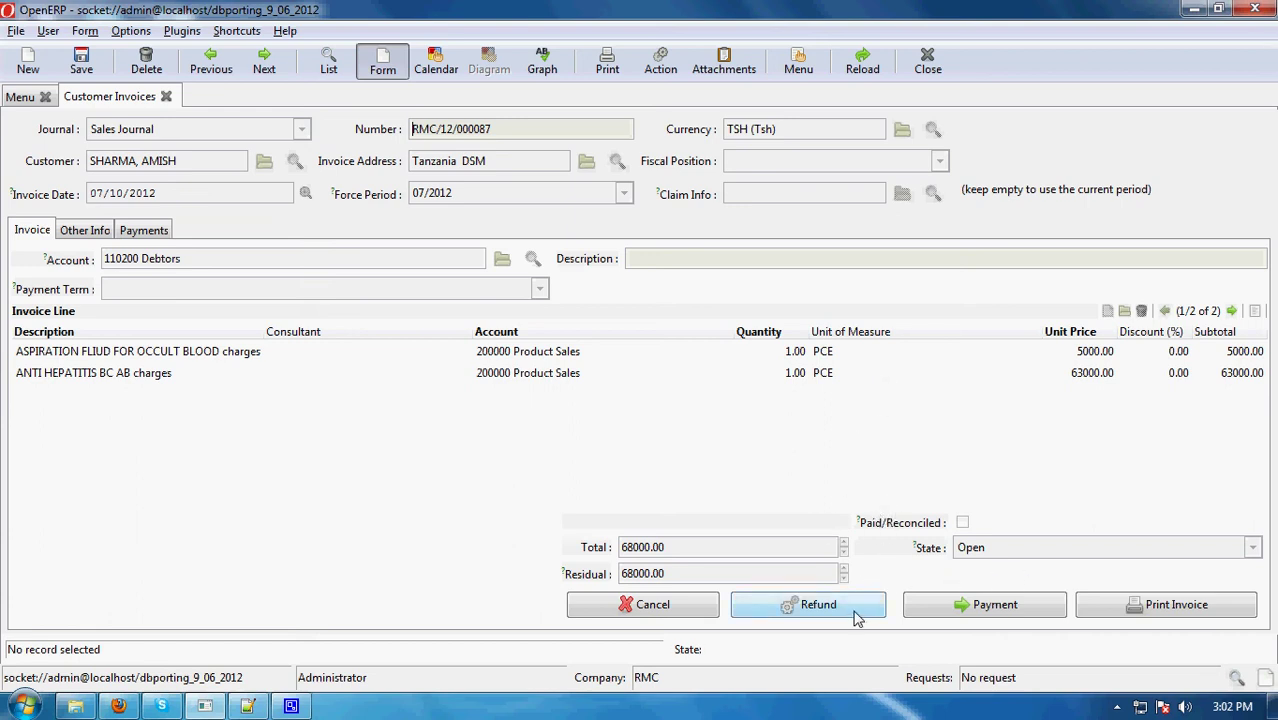
Start a new customer invoice and choose its customer by searching the partner list by name
click(27, 66)
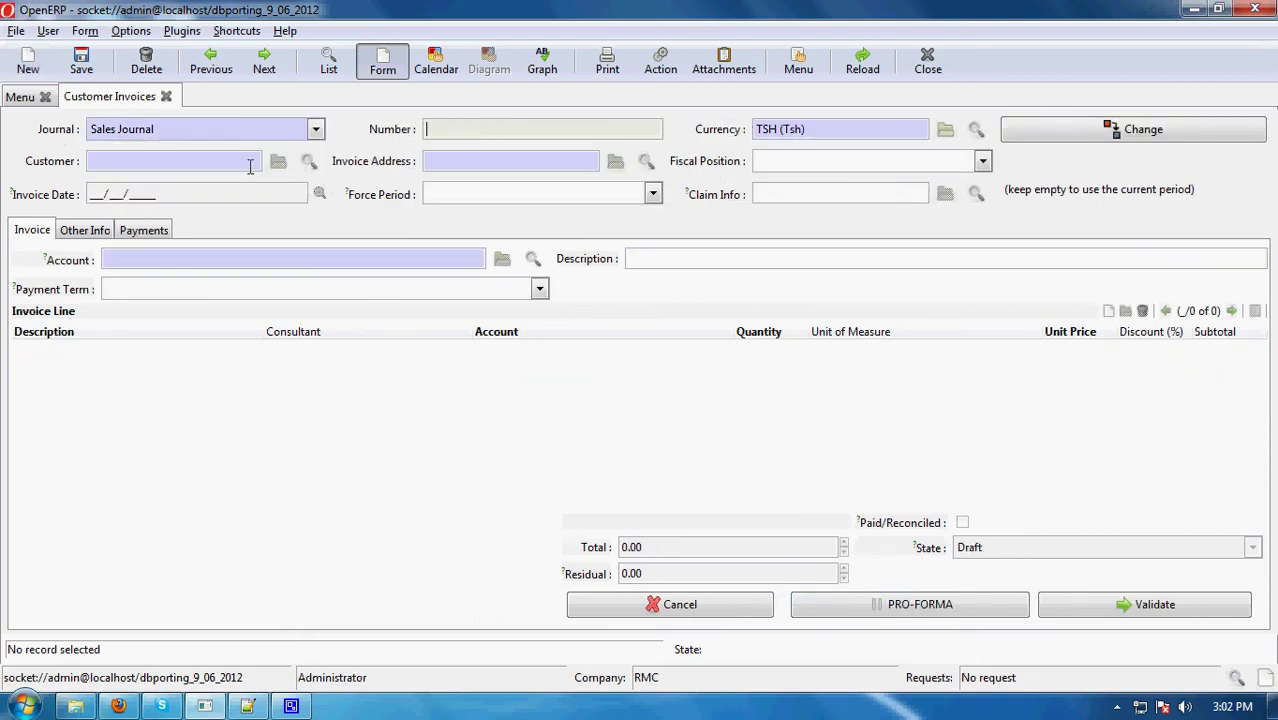
click(309, 161)
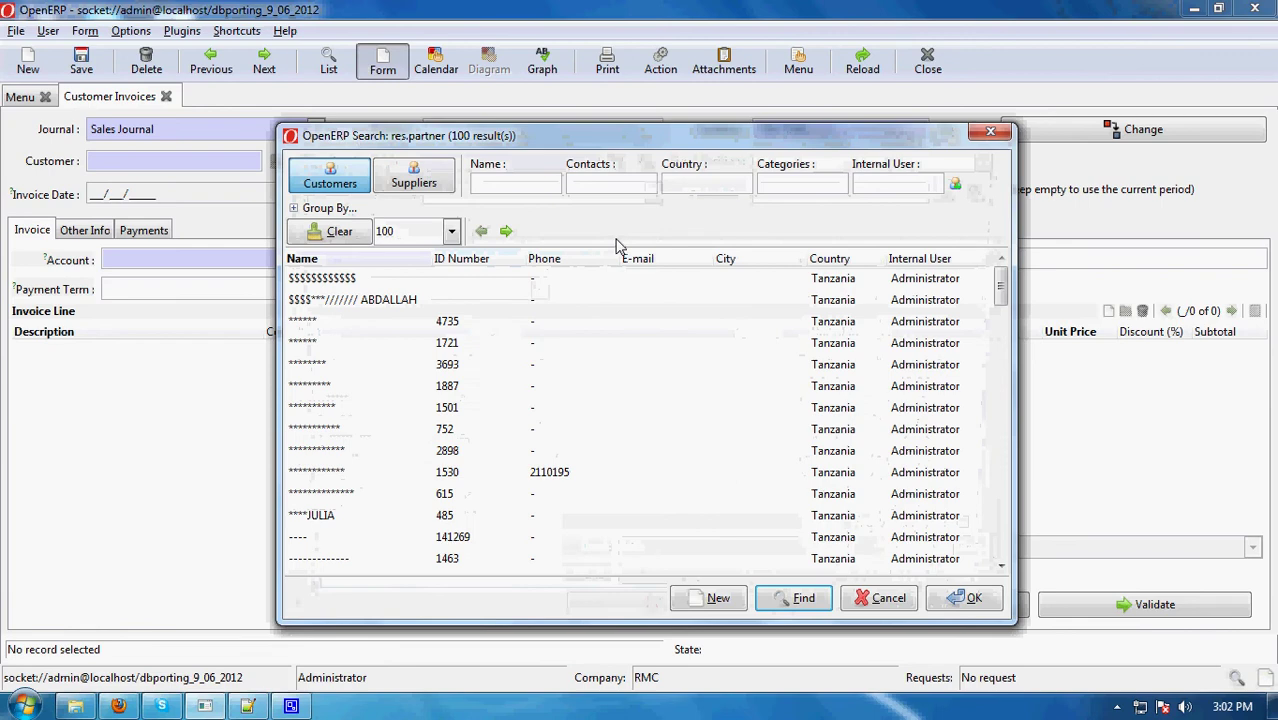
click(733, 604)
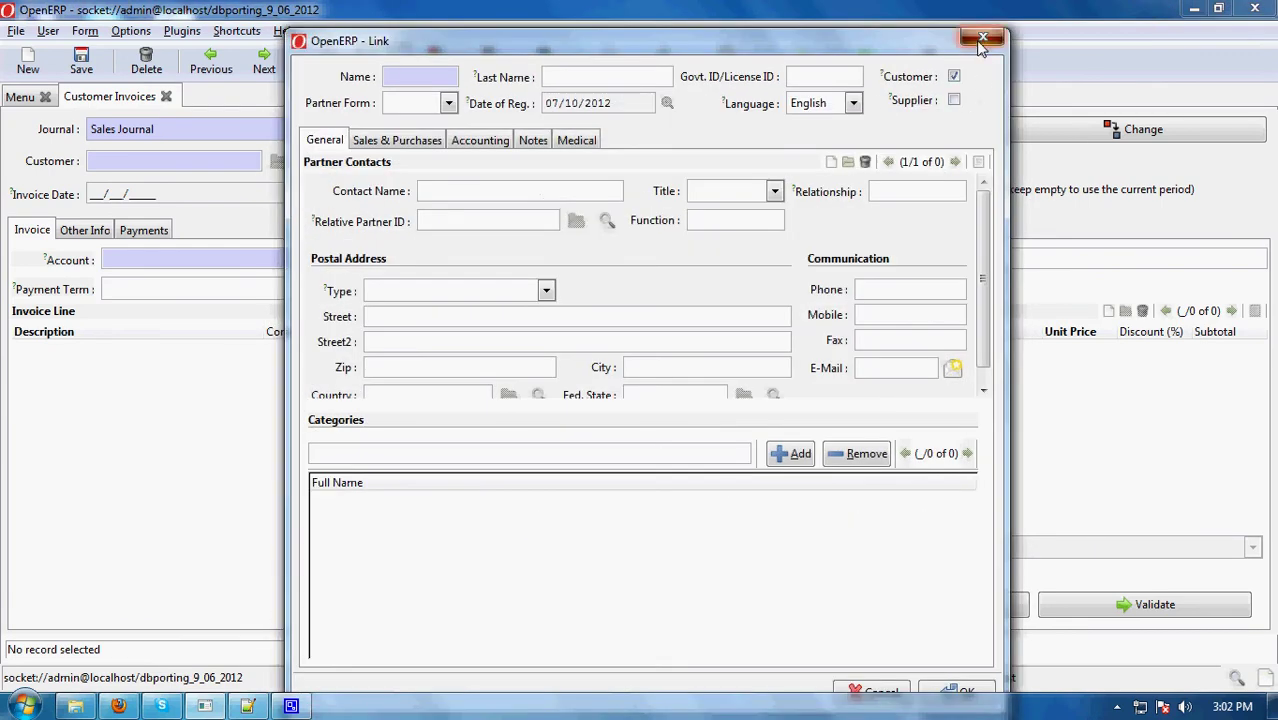
click(983, 40)
click(307, 161)
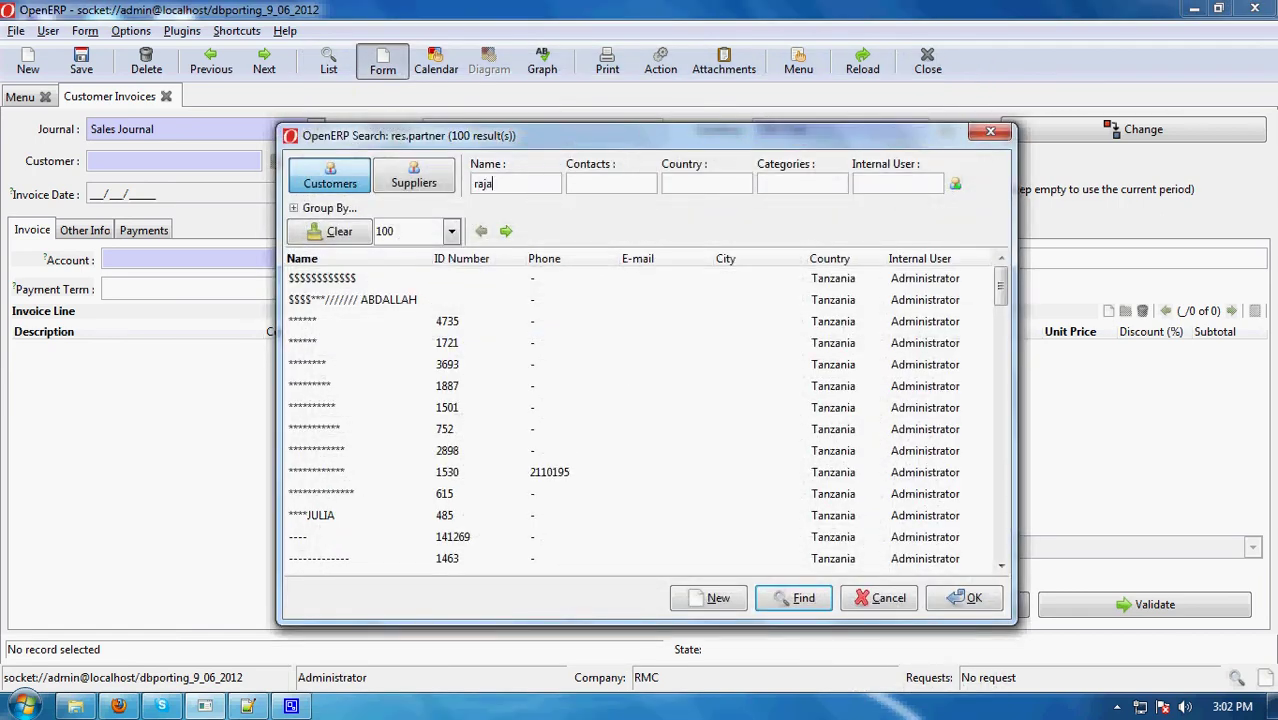
key(Return)
double_click(371, 324)
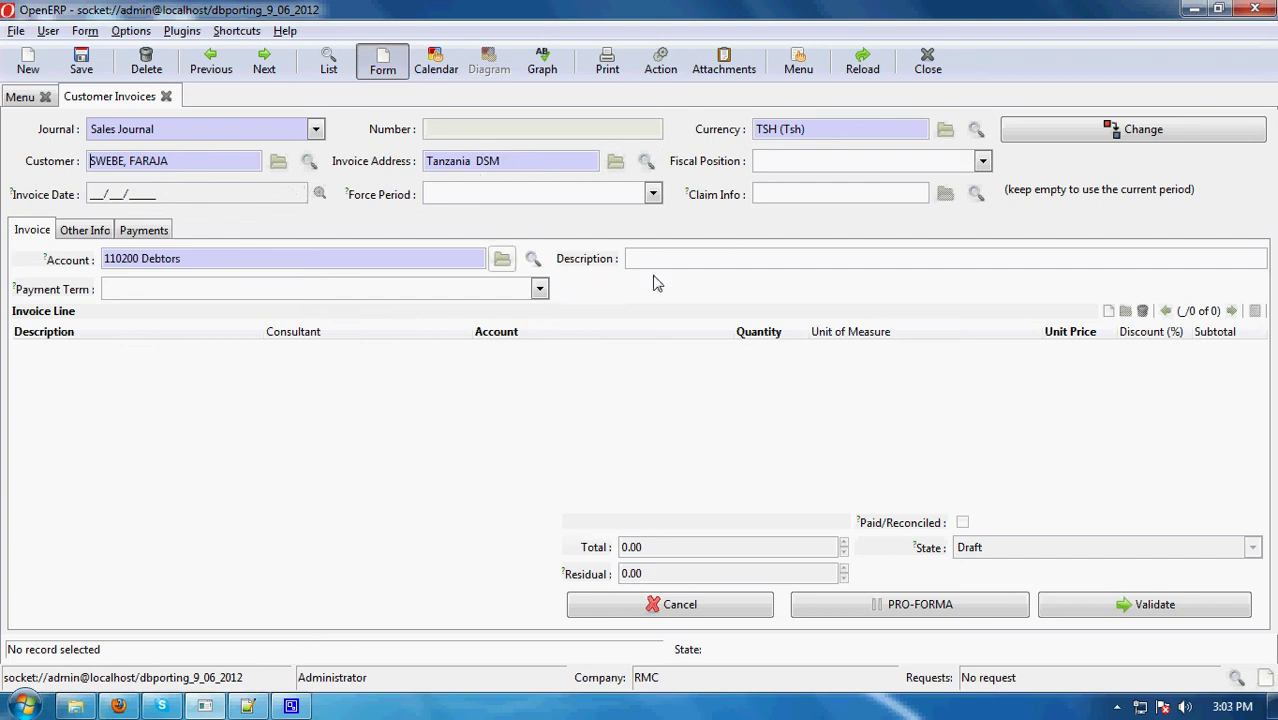
Add an invoice line for the product ANTI HEPATITIS BC AB charges and continue with a new line
click(1109, 312)
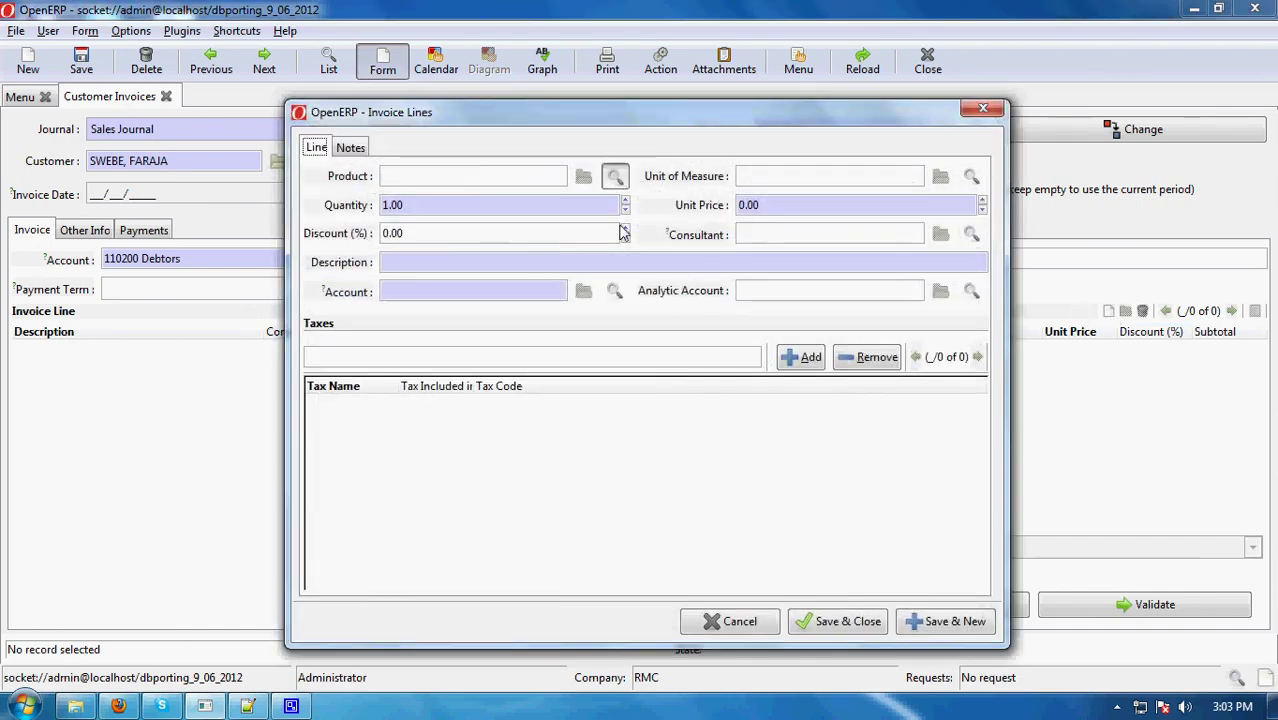
click(614, 175)
scroll(668, 424, down, 3)
double_click(665, 423)
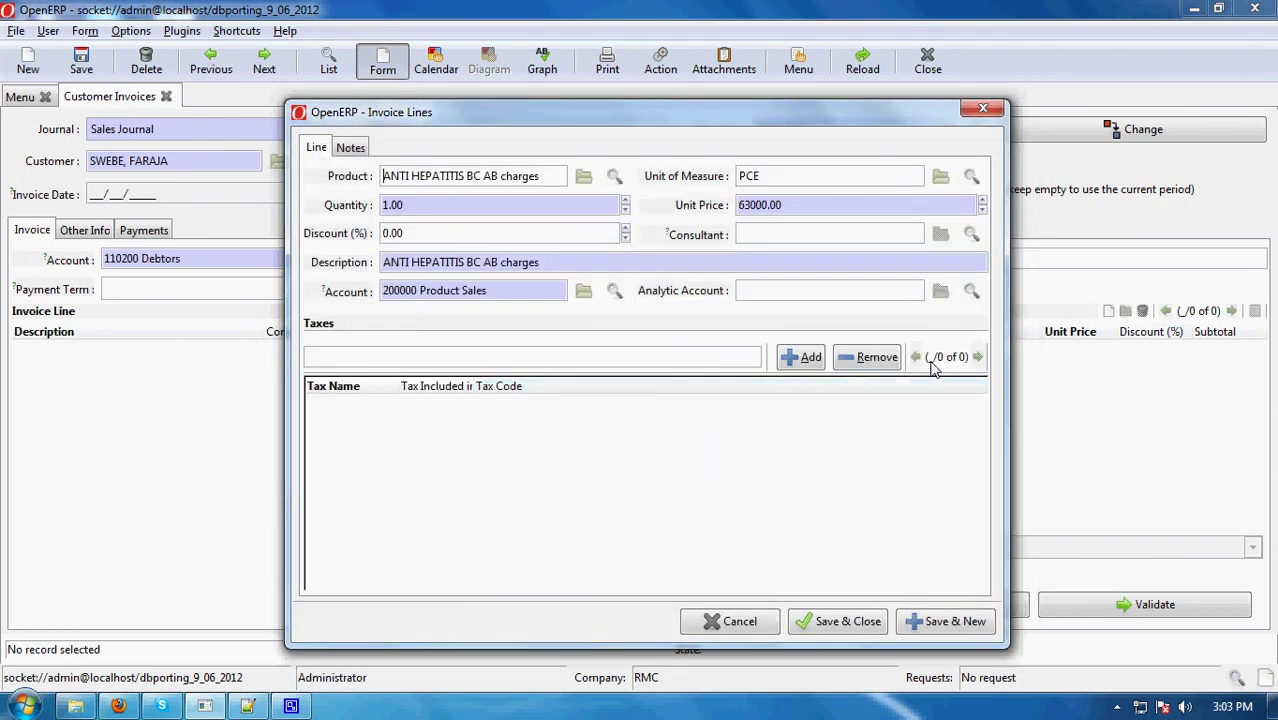
click(940, 626)
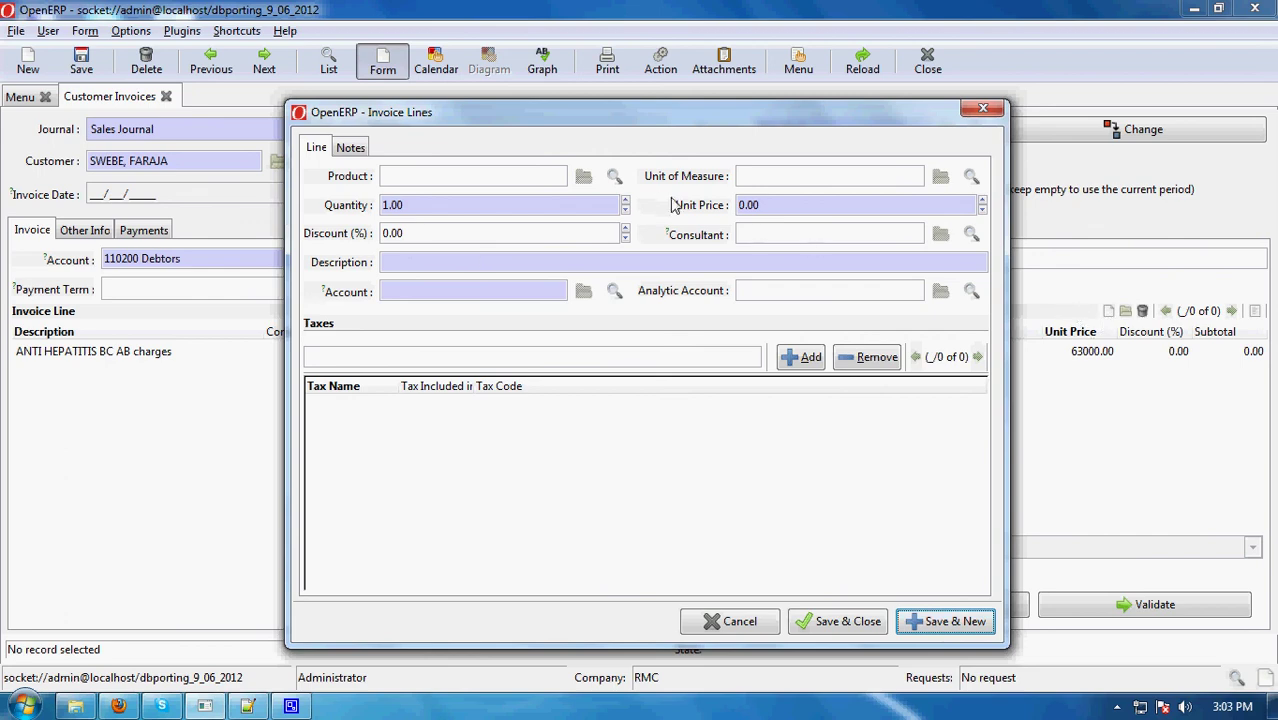
Add a second invoice line for the product ALLERGY TEST(IgE) charges and validate the customer invoice
click(614, 176)
double_click(588, 465)
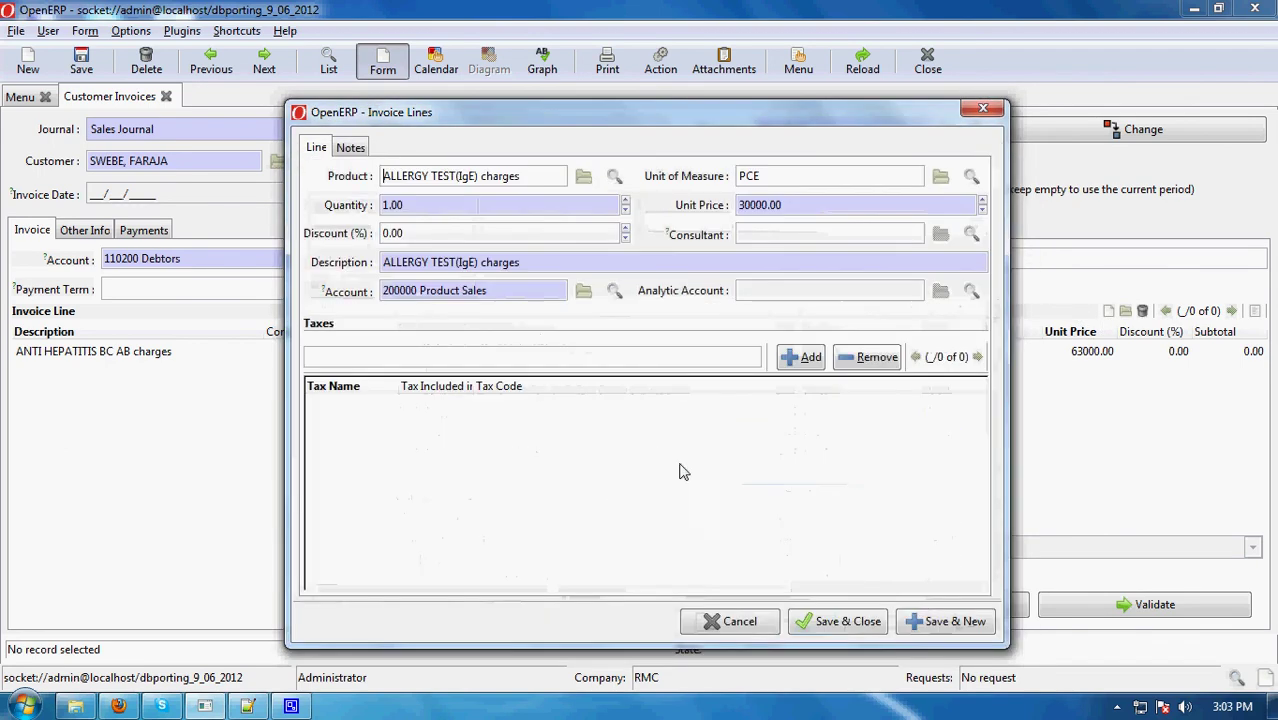
click(836, 619)
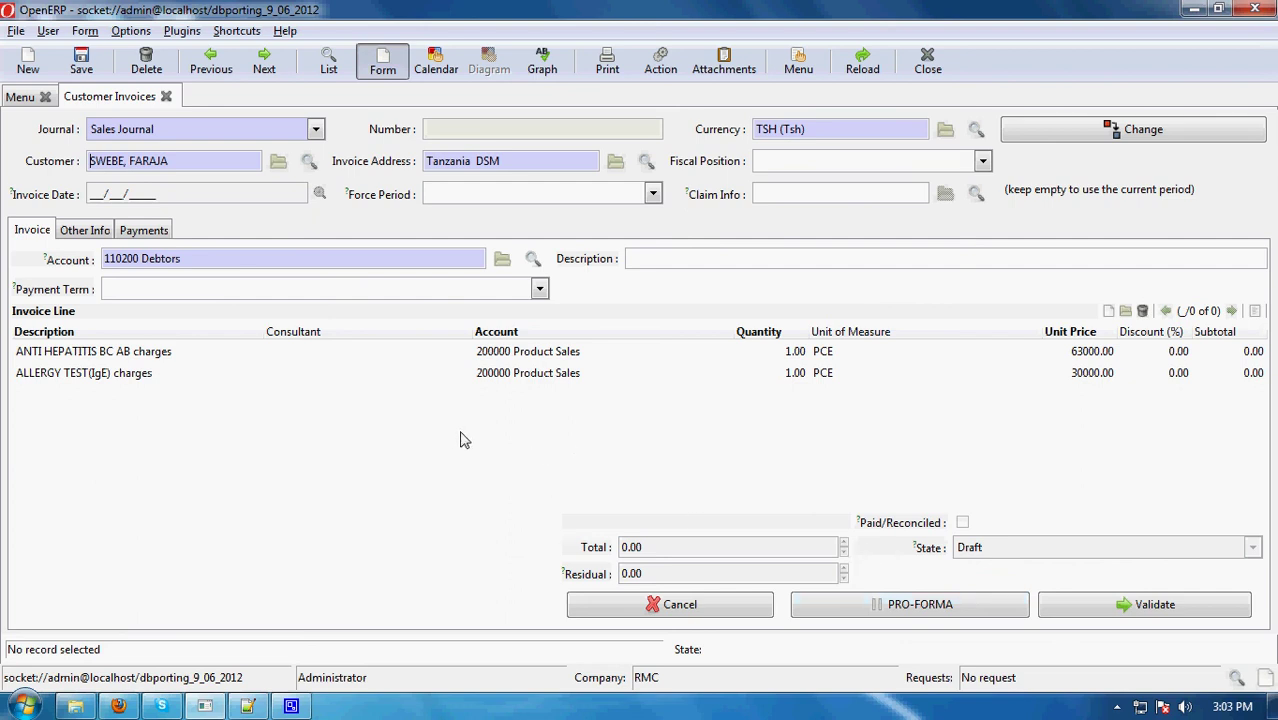
click(1110, 605)
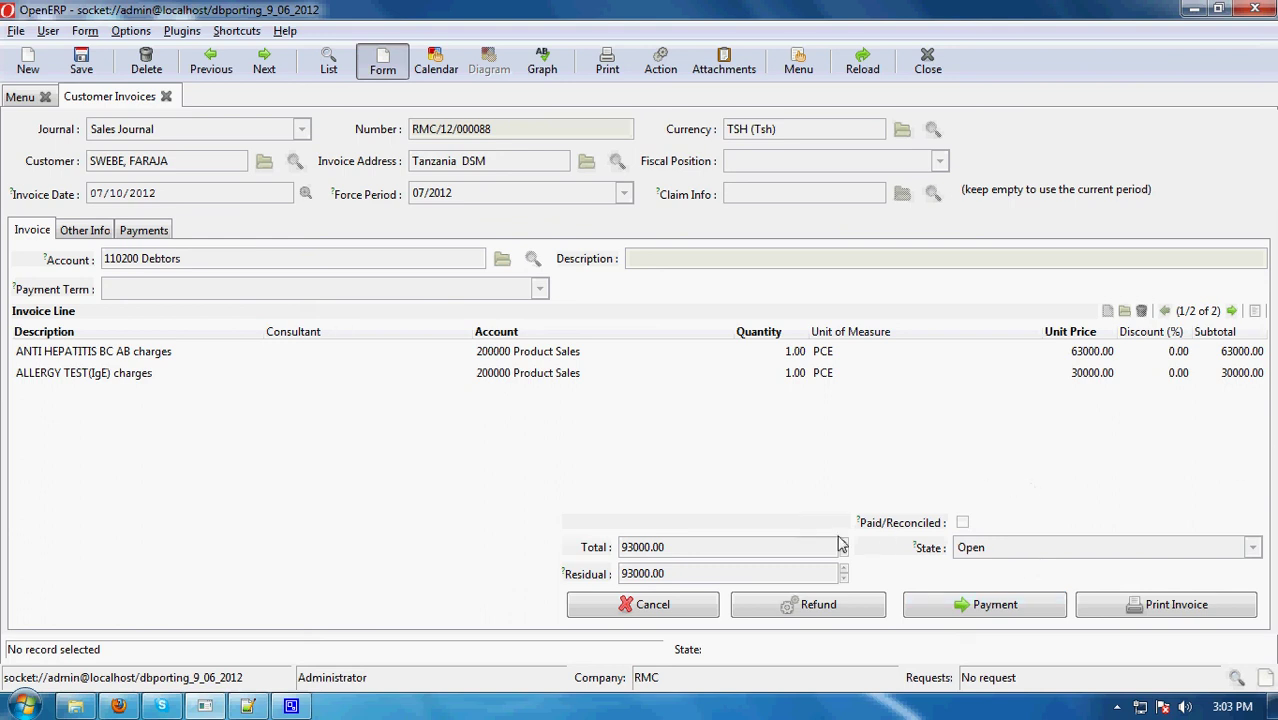
Refund the open, unpaid invoice with the description Employee and the refund type Cancel
click(812, 606)
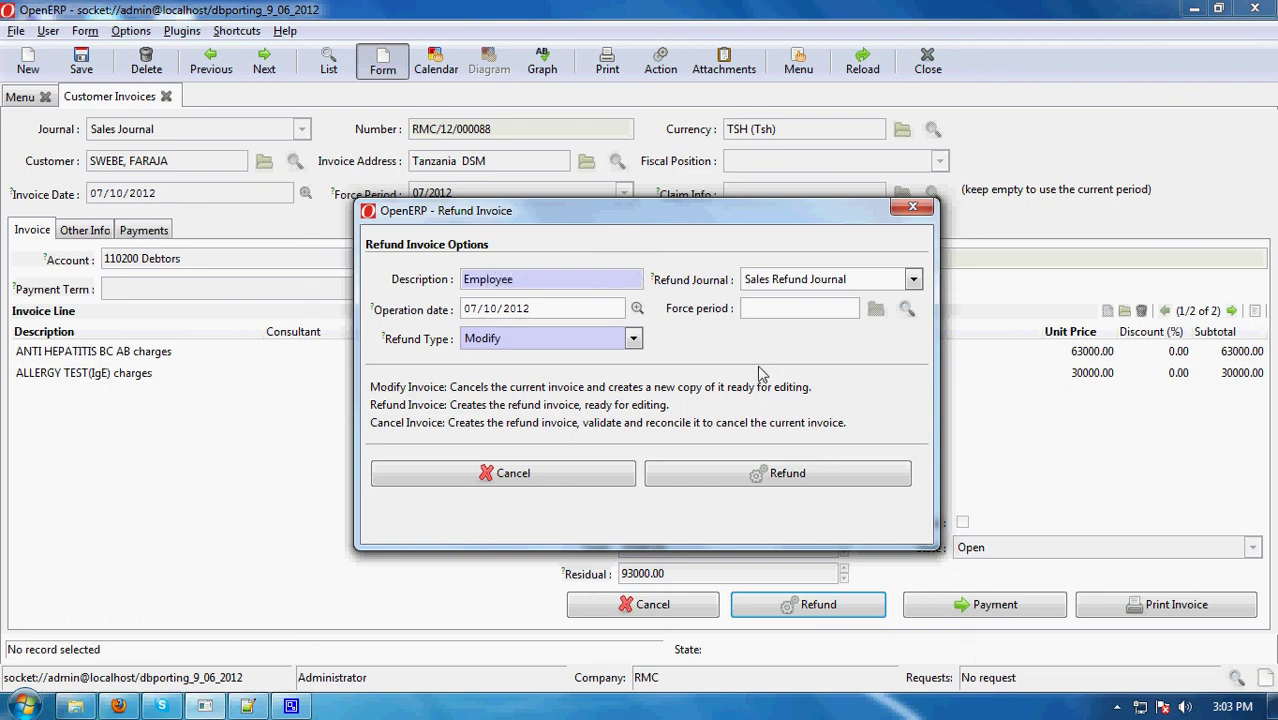
click(633, 340)
click(642, 388)
click(730, 477)
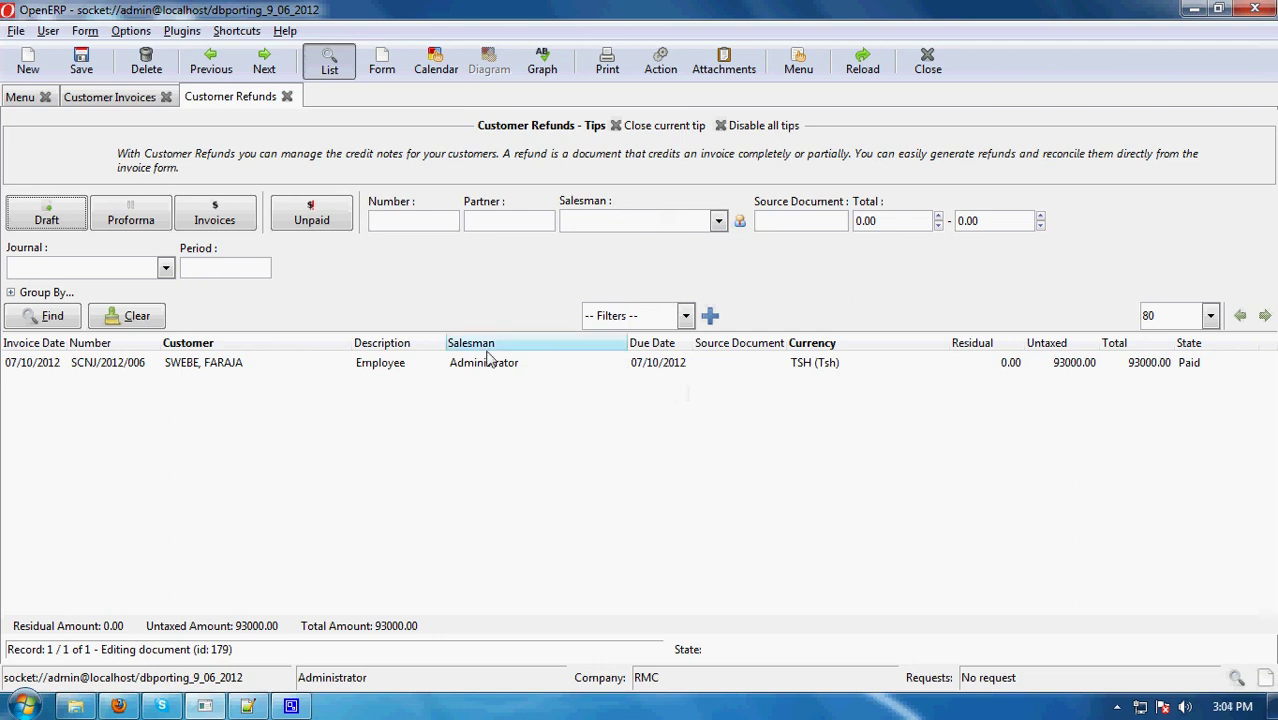
Check the new entry in the refunds list, and close the Customer Refunds and Customer Invoices views
click(198, 374)
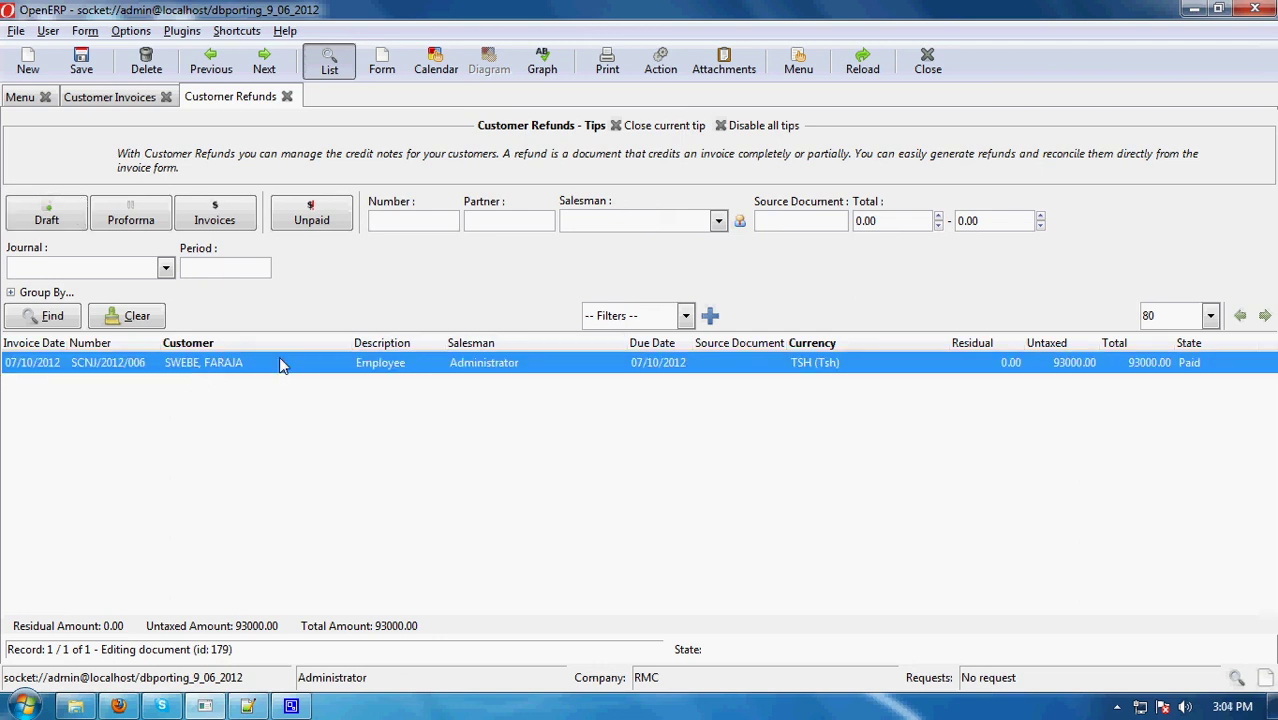
click(287, 97)
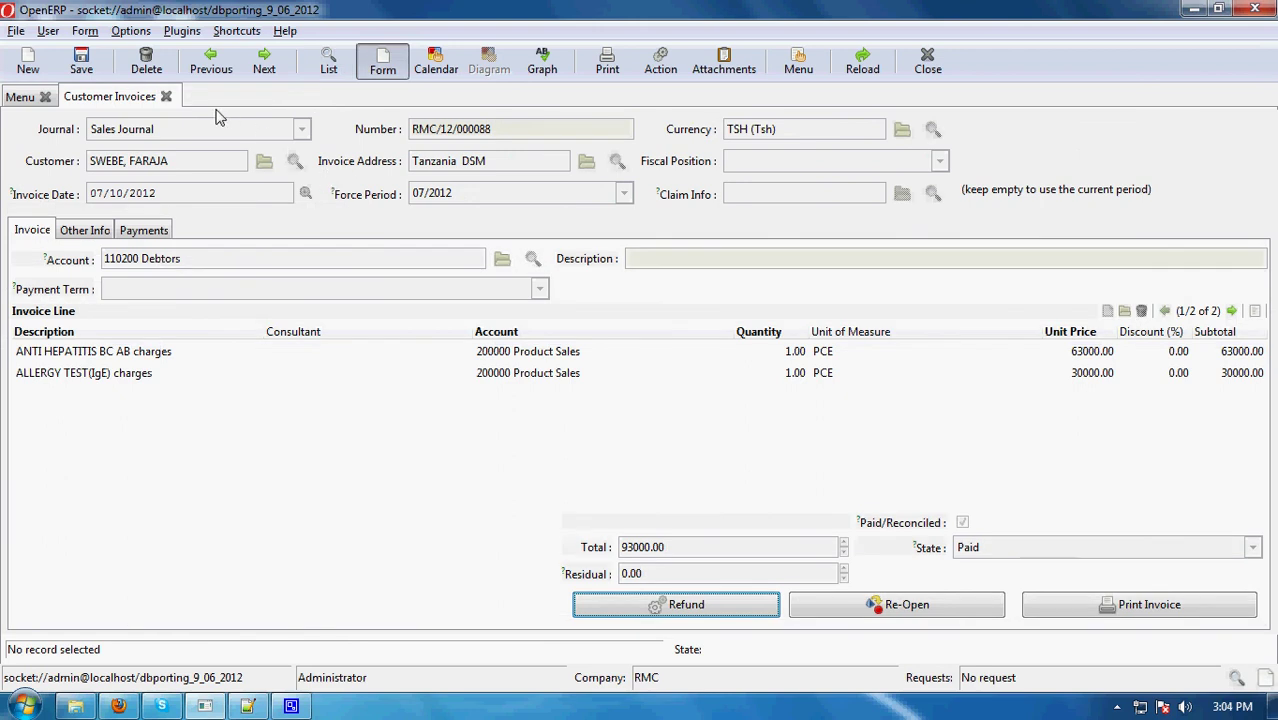
click(167, 97)
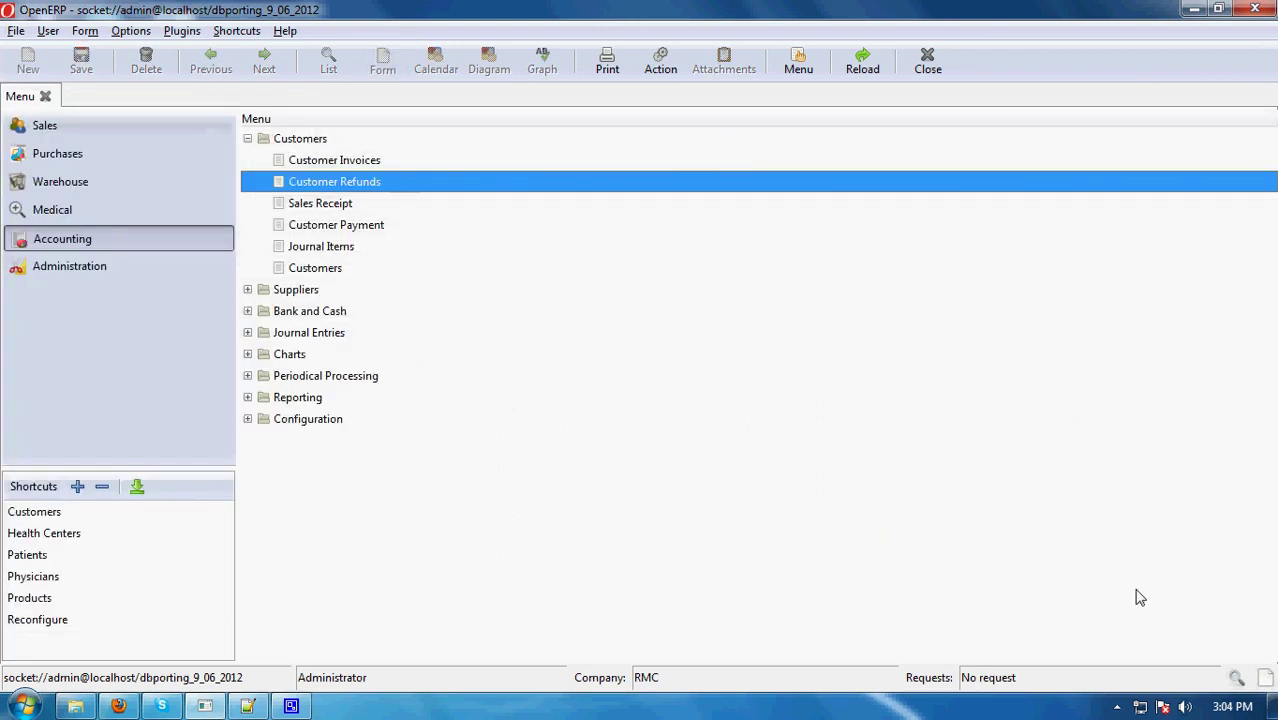
click(1117, 706)
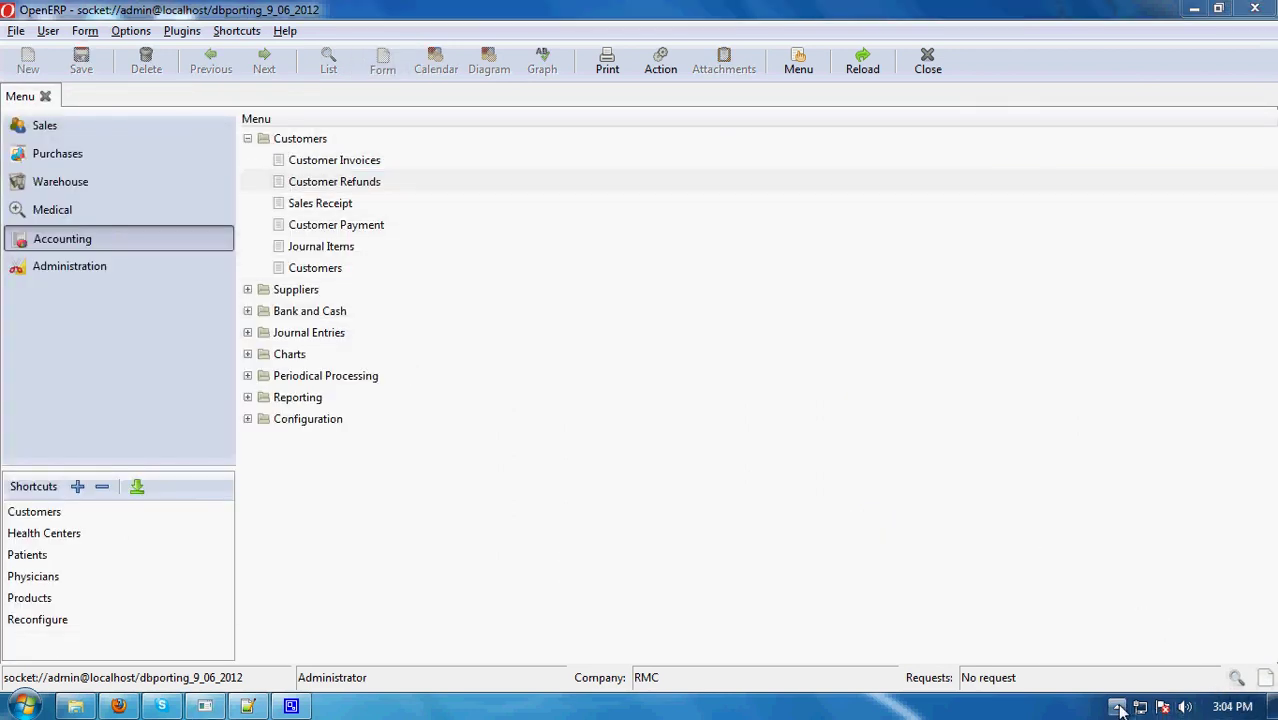